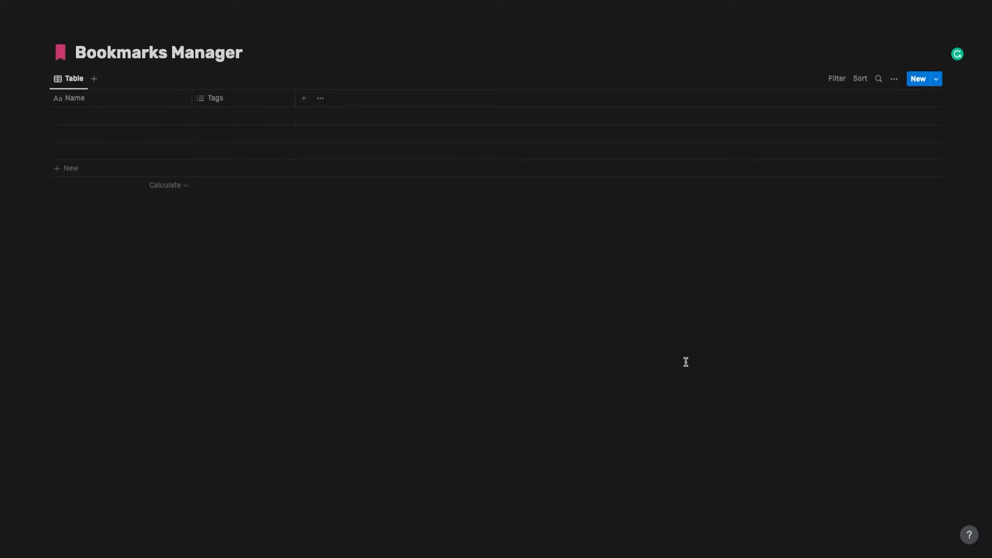
Toggle the page's appearance back and forth between light and dark mode
key("ctrl+shift+l")
key("ctrl+shift+l")
key("ctrl+shift+l")
key("ctrl+shift+l")
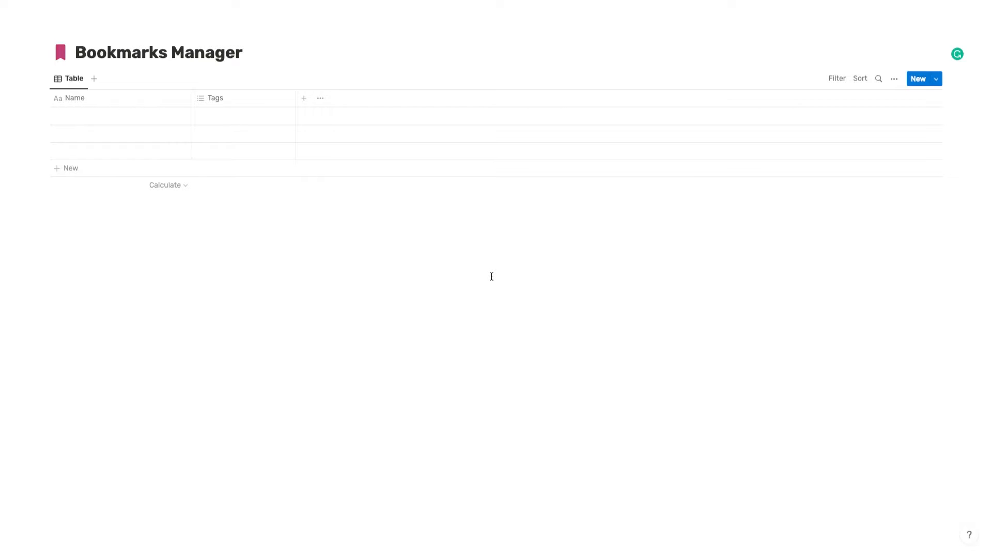
key("ctrl+shift+l")
key("ctrl+shift+l")
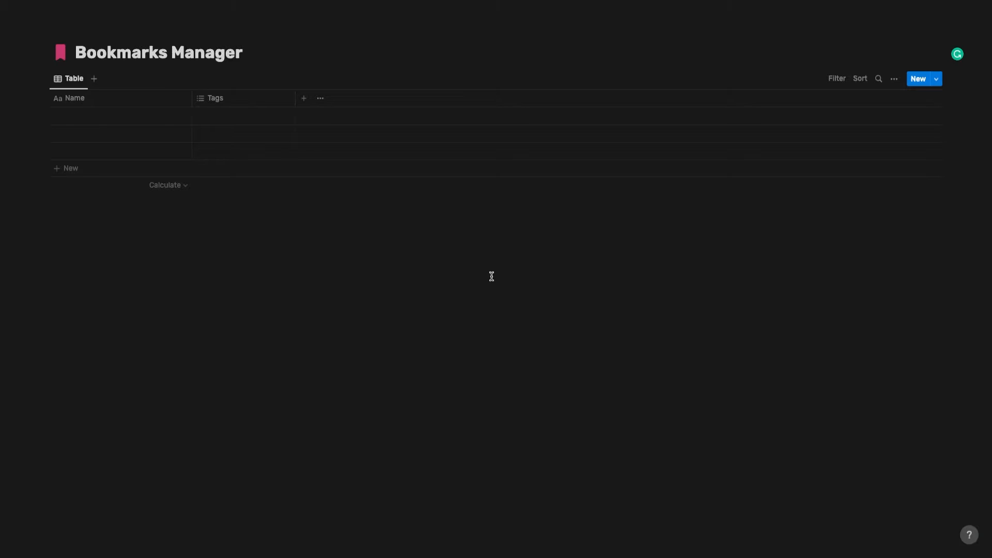
key("ctrl+shift+l")
key("ctrl+shift+l")
Rename the table view to All Bookmarks and give it a bookmark icon
left_click(79, 80)
left_click(72, 104)
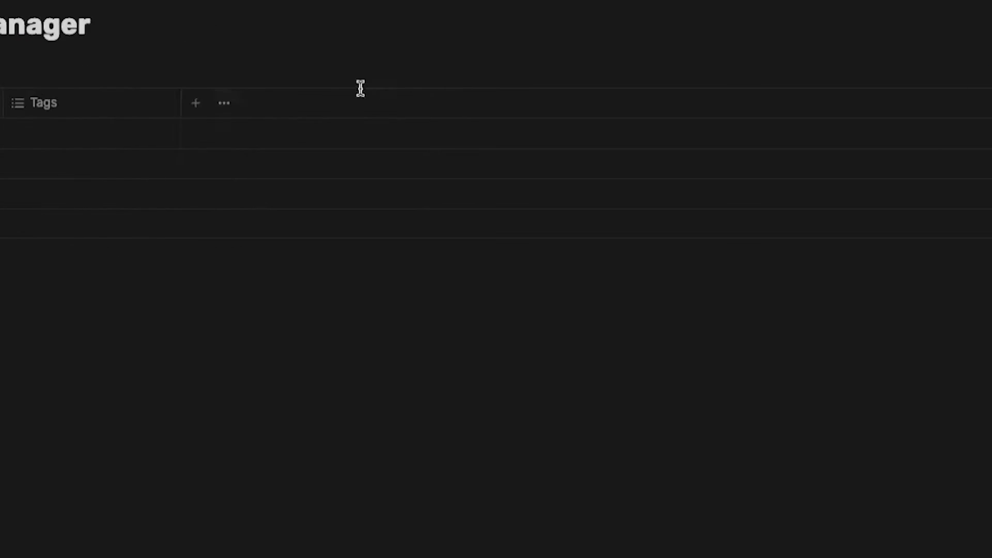
type("All Bookmarks")
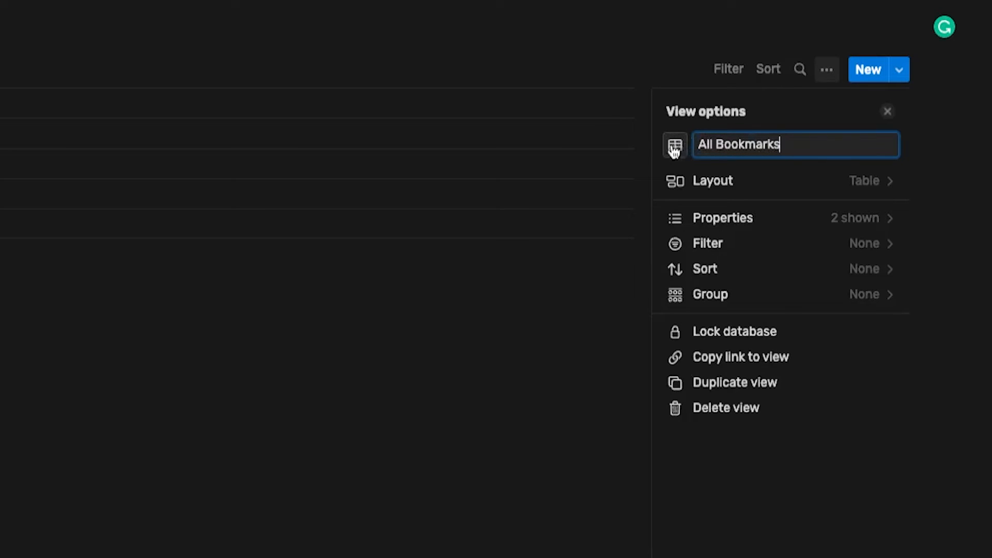
left_click(676, 151)
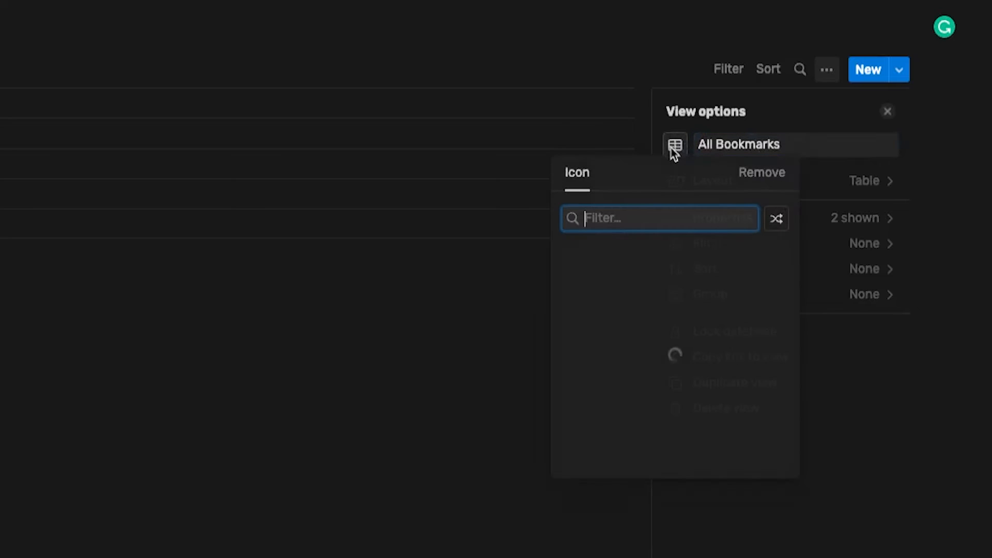
left_click(574, 287)
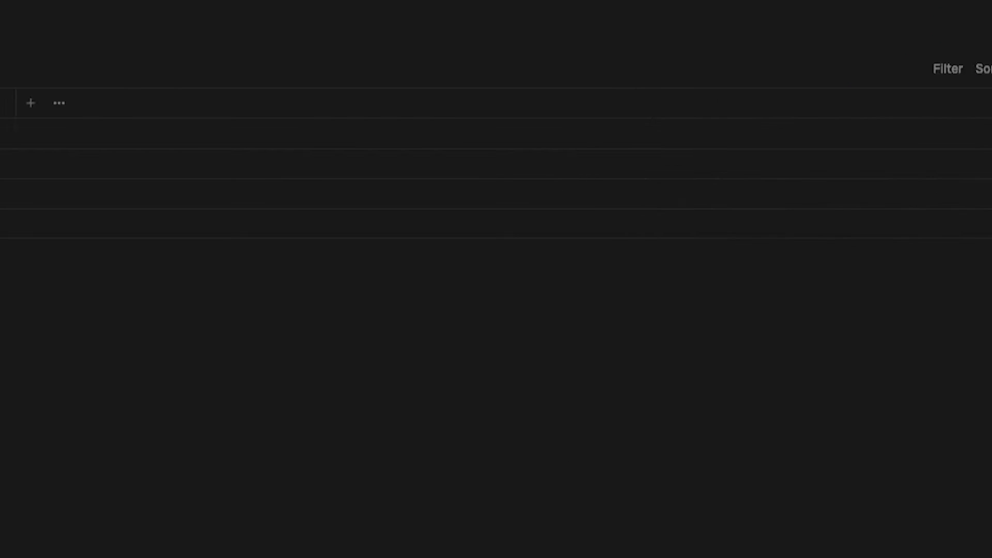
Rename the Name property to Bookmark, give it a bookmark icon, and narrow its column
left_click(124, 104)
left_click_drag(127, 132, 64, 132)
type("Bookmark")
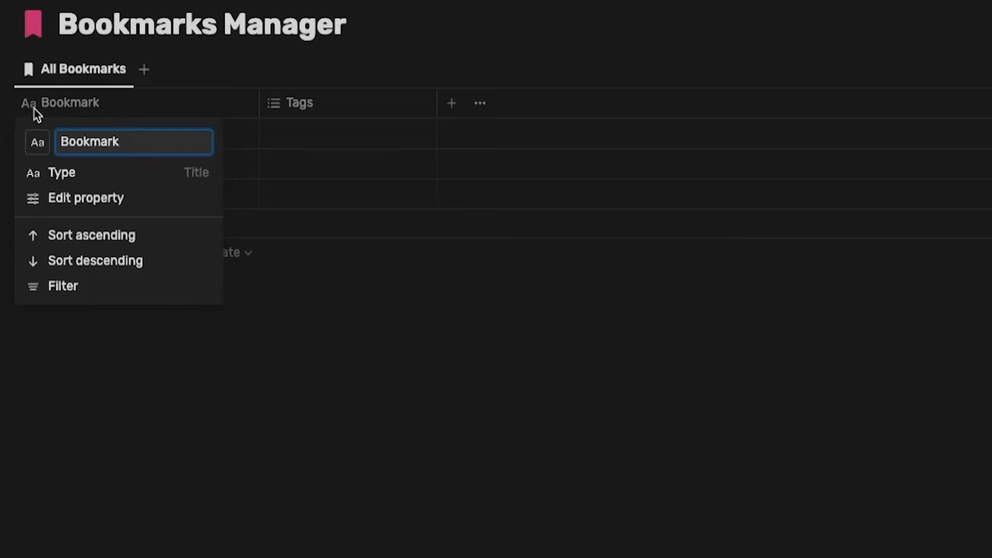
left_click(43, 152)
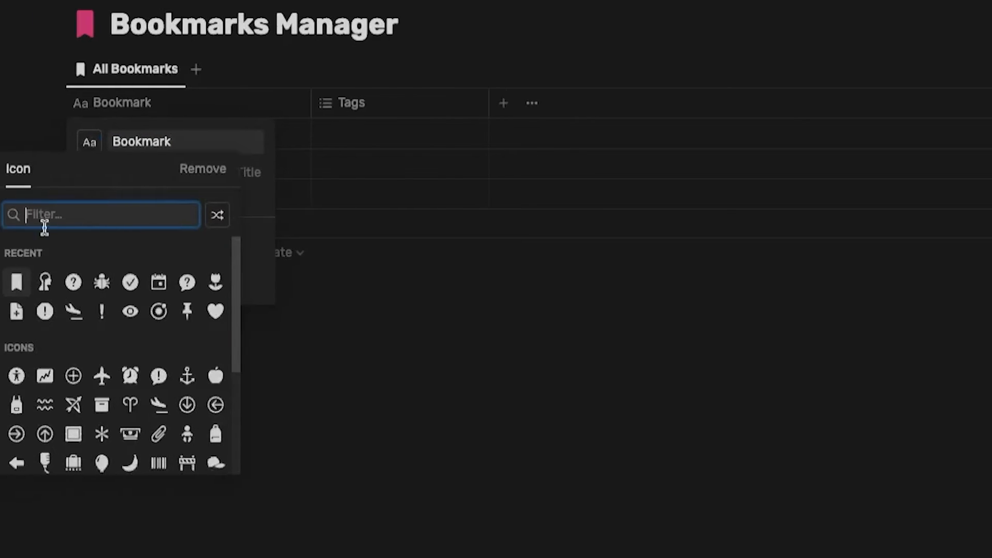
left_click(35, 283)
key("Escape")
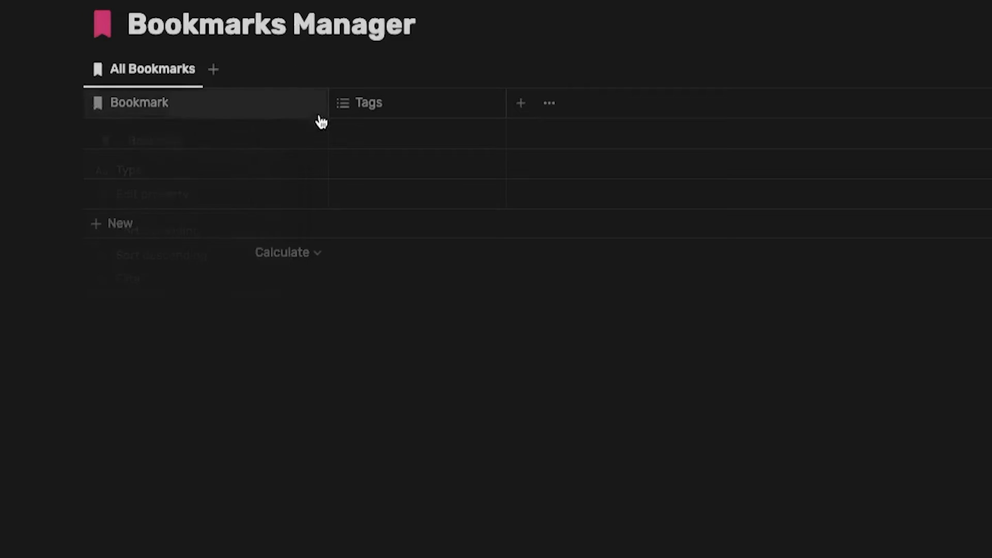
left_click_drag(326, 112, 283, 105)
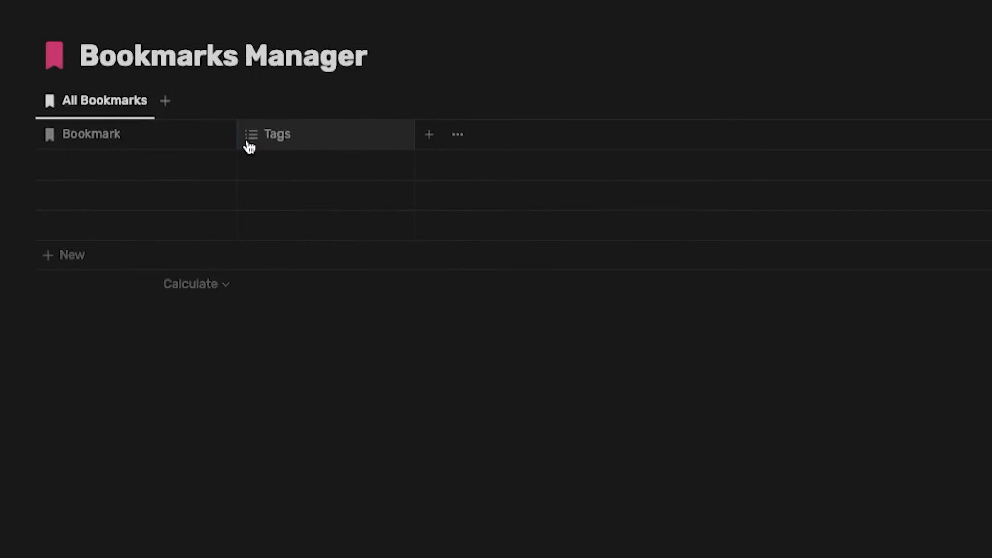
Delete the Tags property from the database
left_click(268, 144)
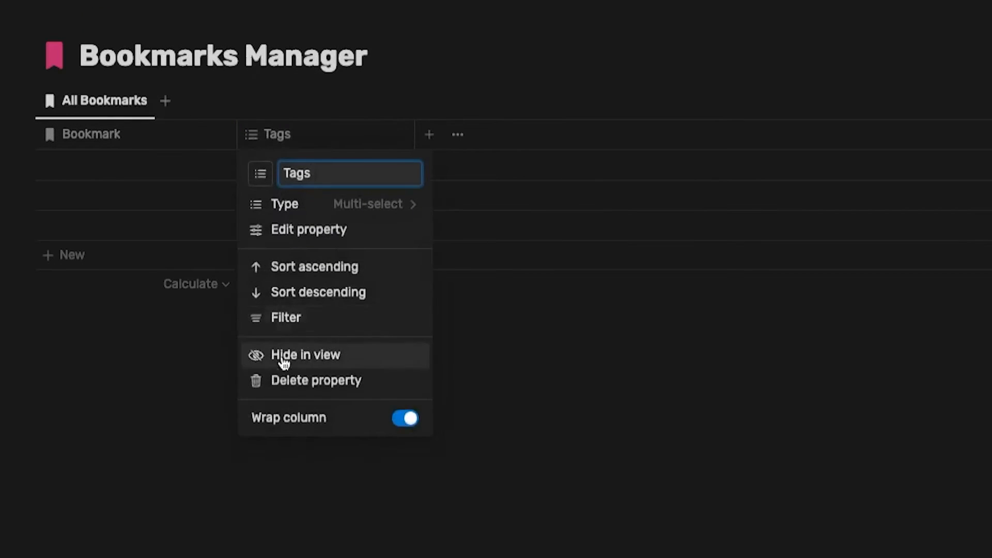
left_click(282, 391)
left_click(673, 448)
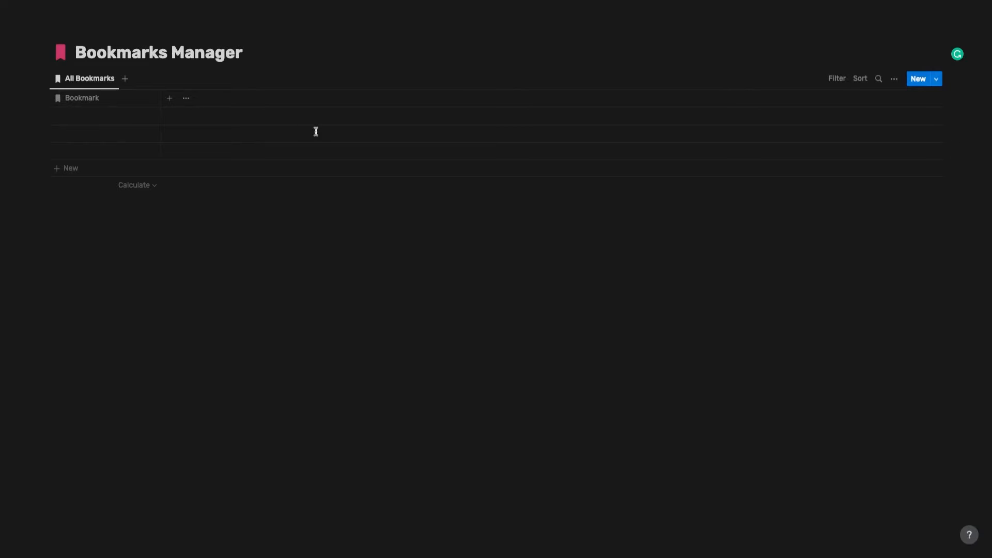
Add a checkbox property named "Favorite?" and narrow its column to icon width
left_click(169, 98)
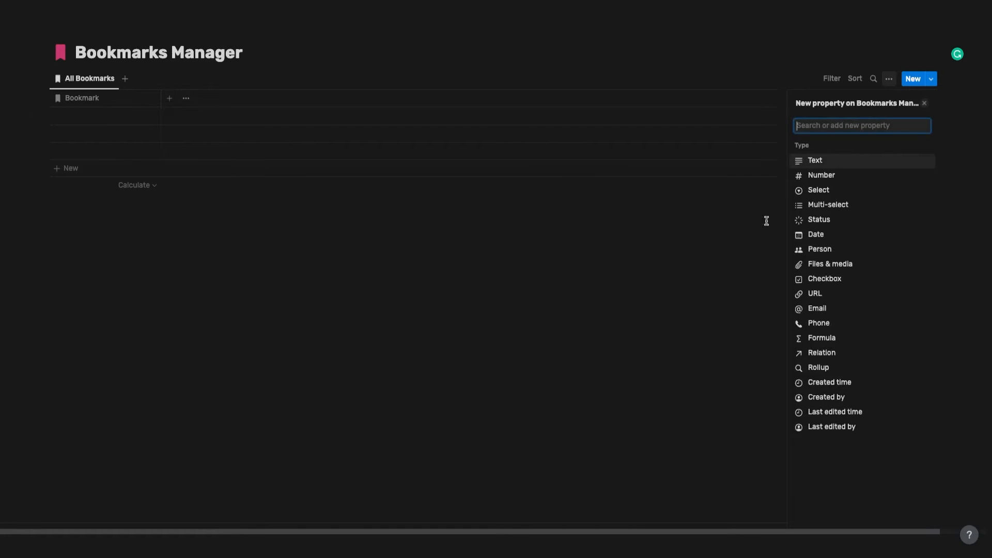
left_click(824, 279)
type("Fa")
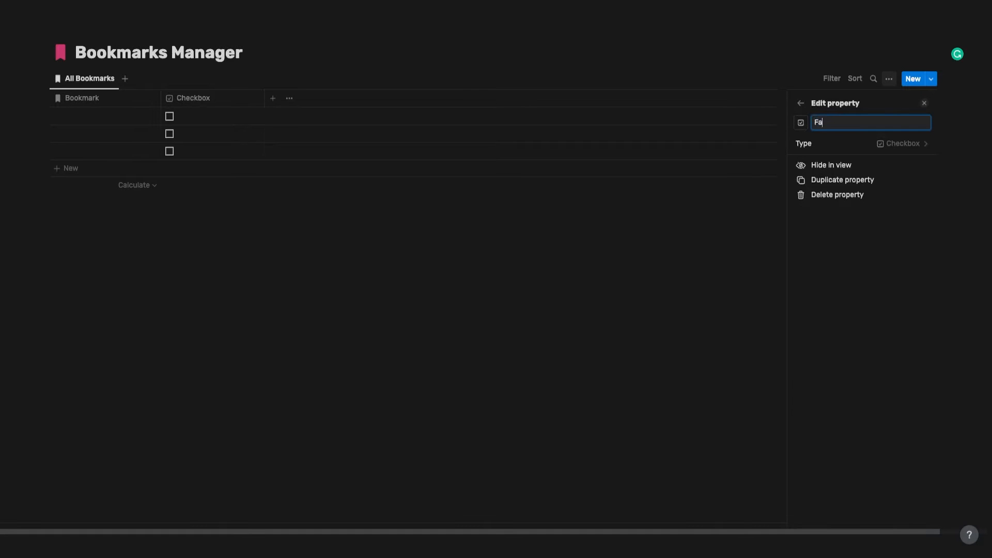
left_click_drag(263, 98, 175, 100)
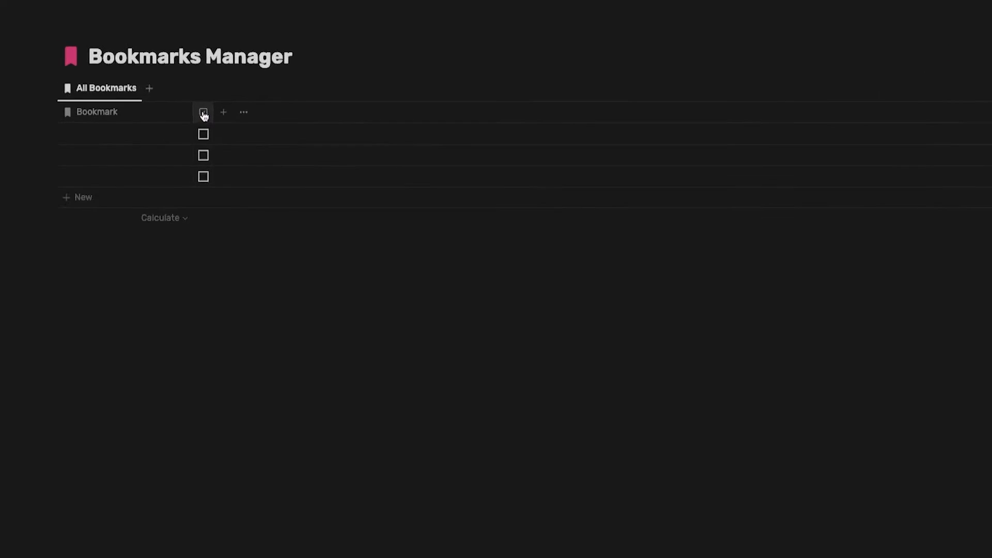
Change the icon of the Favorite? property to a solid heart
left_click(170, 99)
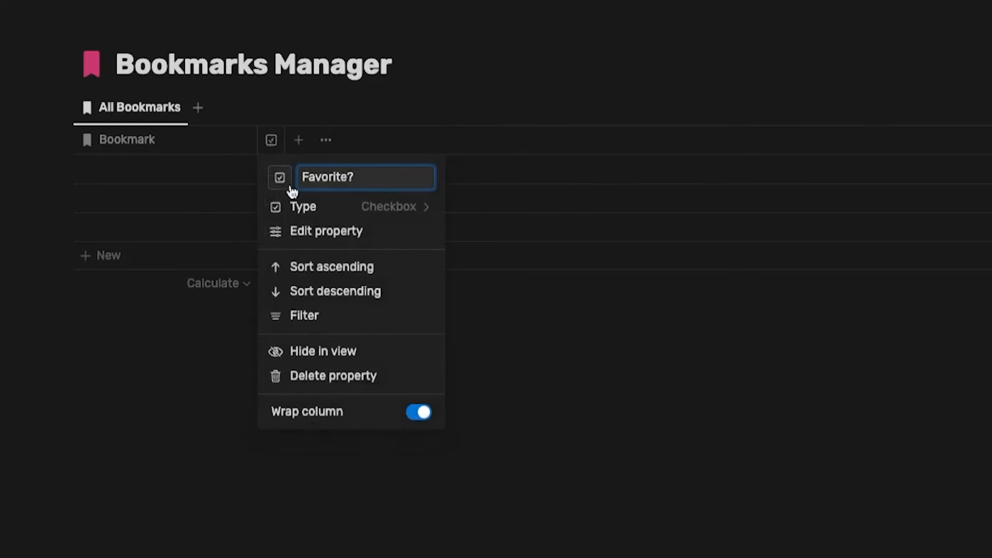
left_click(280, 177)
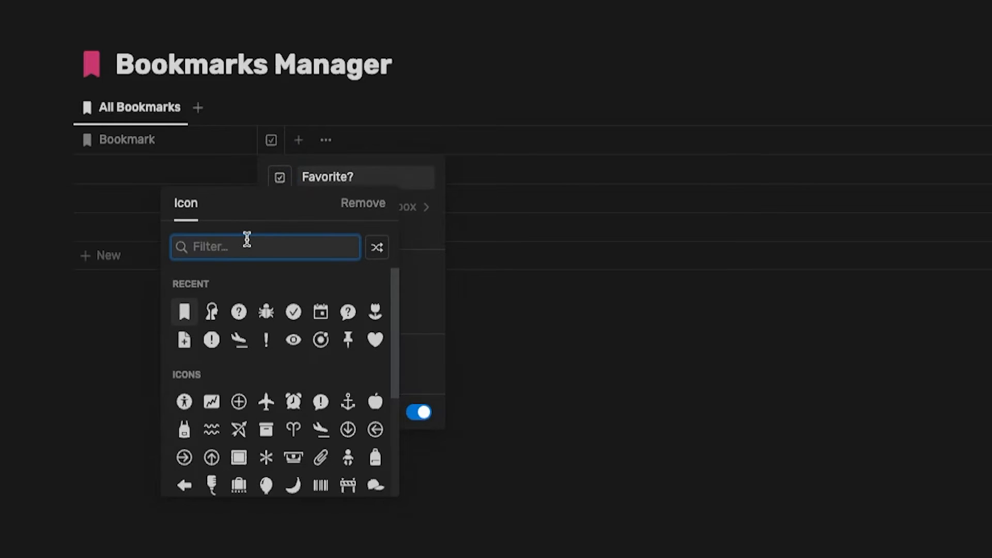
type("heart")
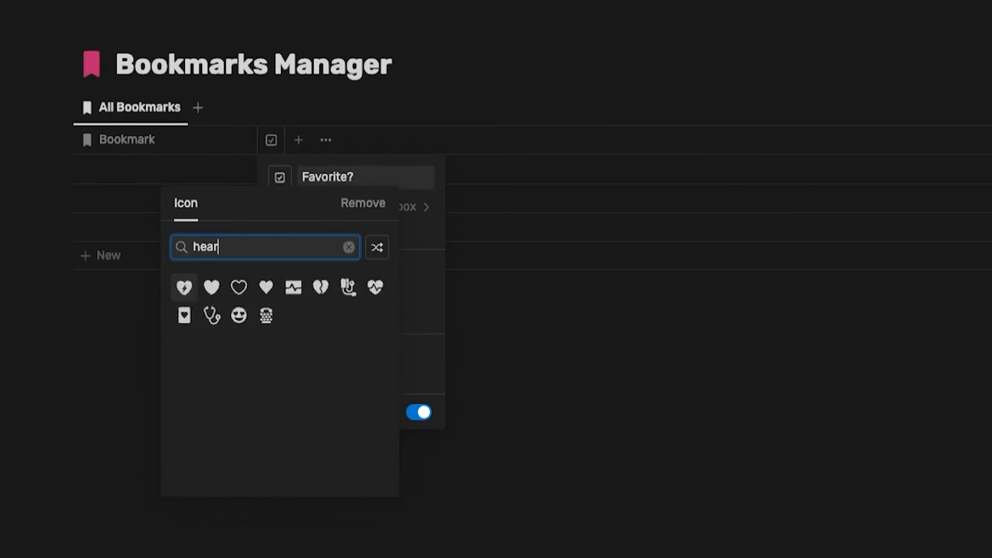
left_click(217, 291)
left_click(552, 55)
Test the Favorite? checkboxes in the first two rows
left_click(271, 170)
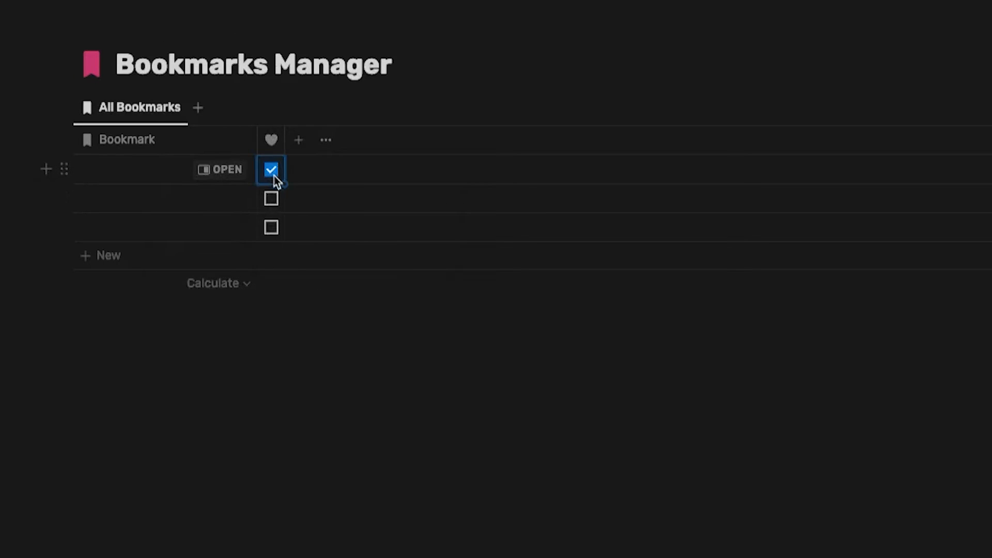
left_click(271, 170)
left_click(272, 199)
Delete the empty rows from the table
left_click(61, 226)
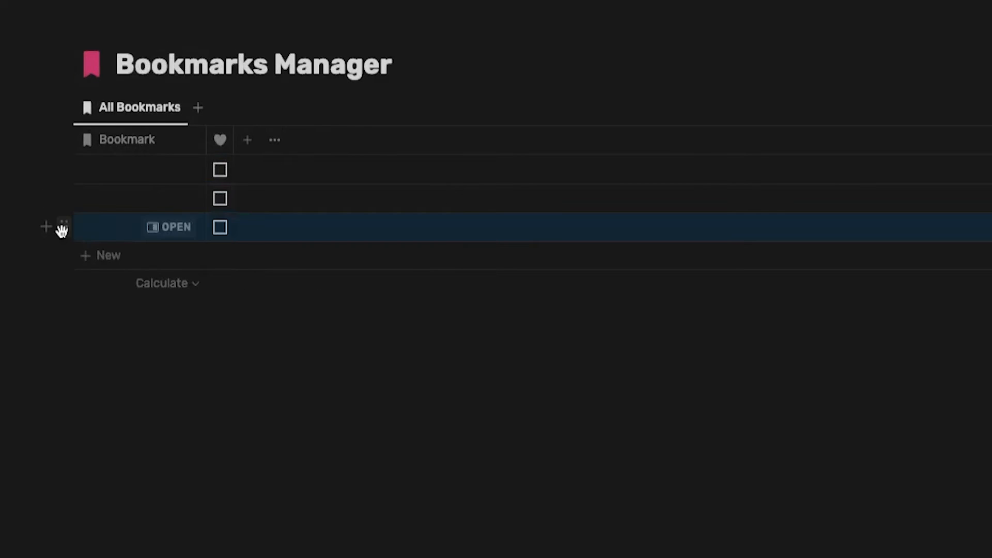
left_click(103, 160)
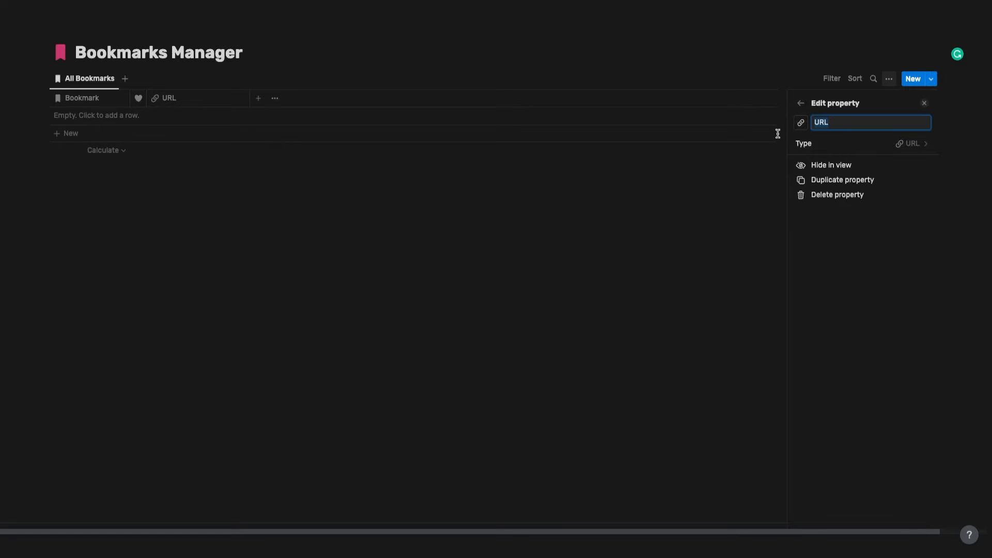
Change the URL property's icon to a chain link
left_click(802, 122)
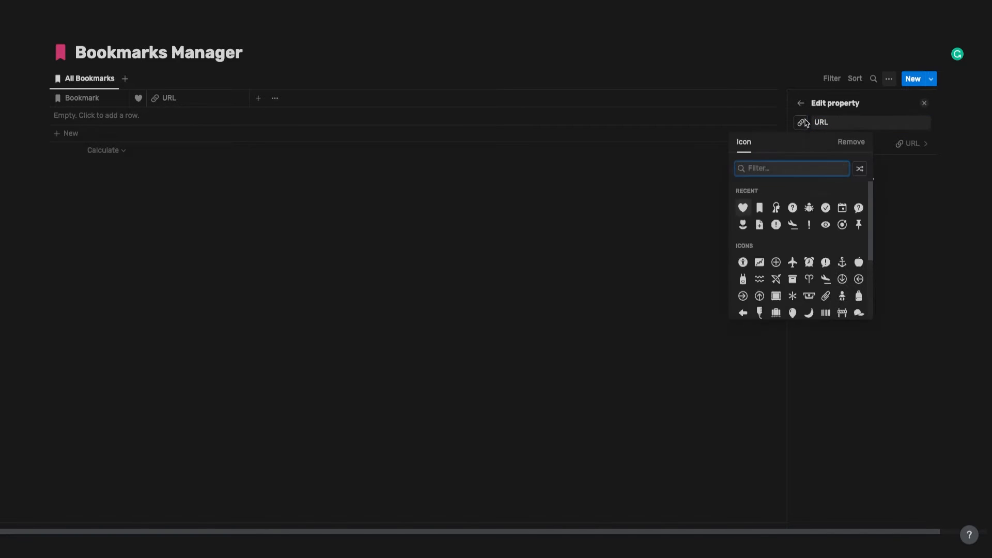
type("link")
left_click(742, 191)
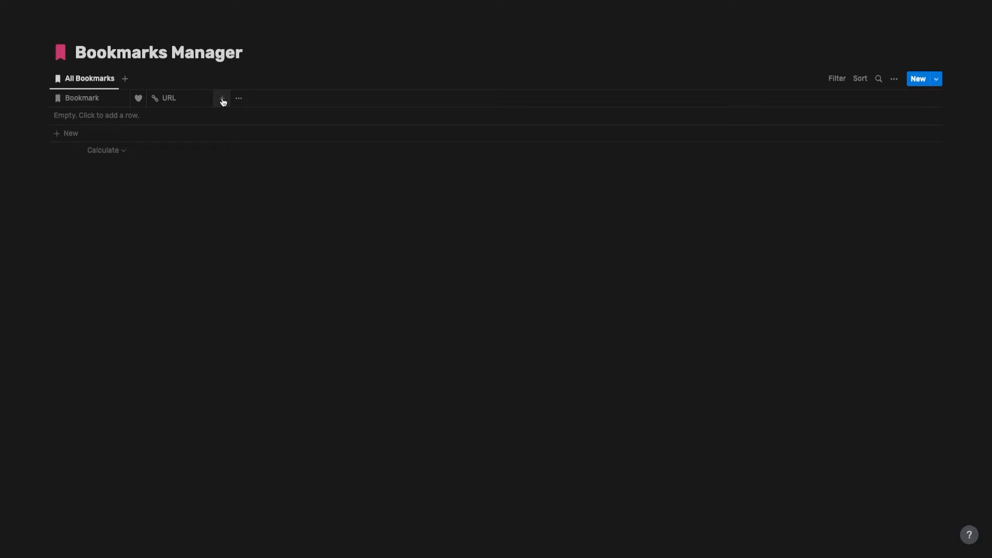
Add a formula property named "Is Favorited?" with a question-mark speech-bubble icon
left_click(222, 99)
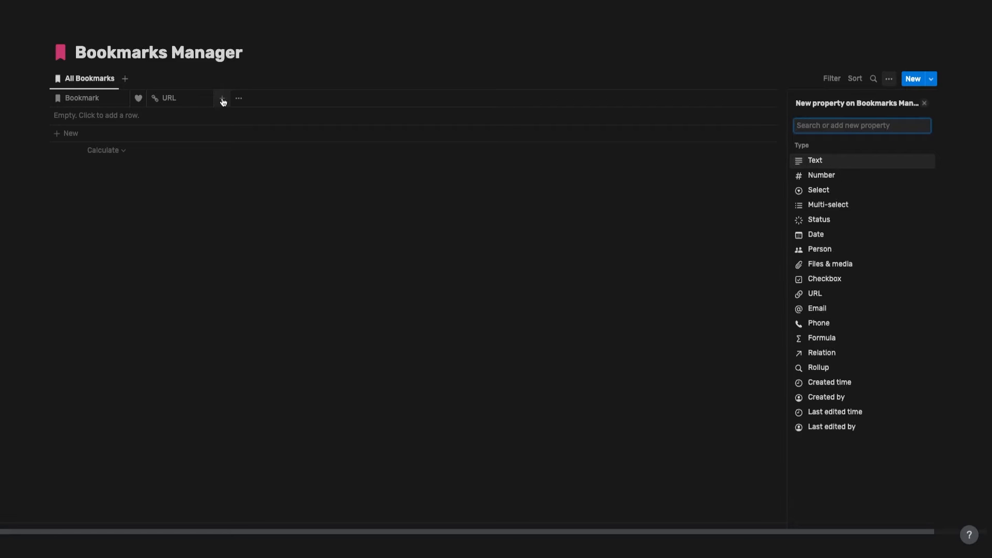
type("formula")
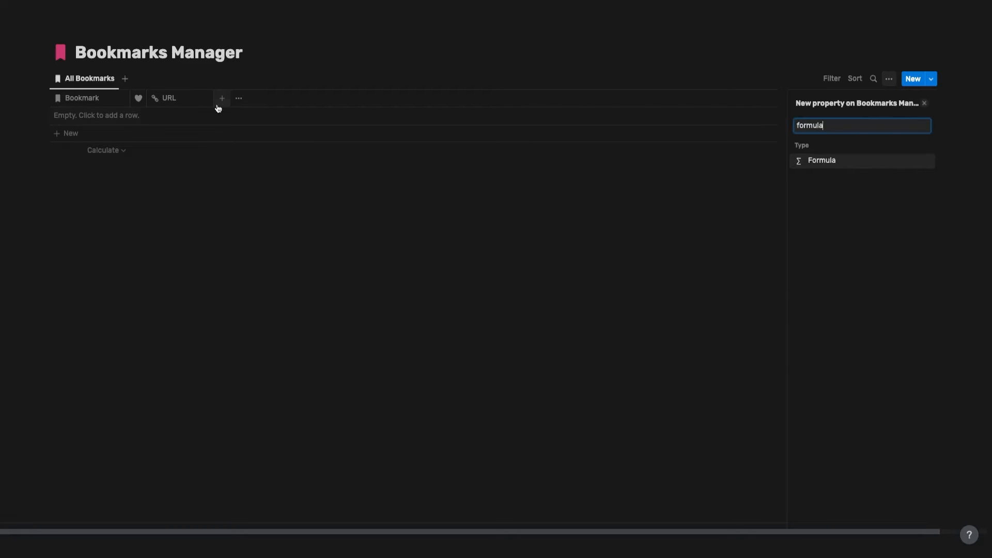
left_click(839, 166)
key("BackSpace")
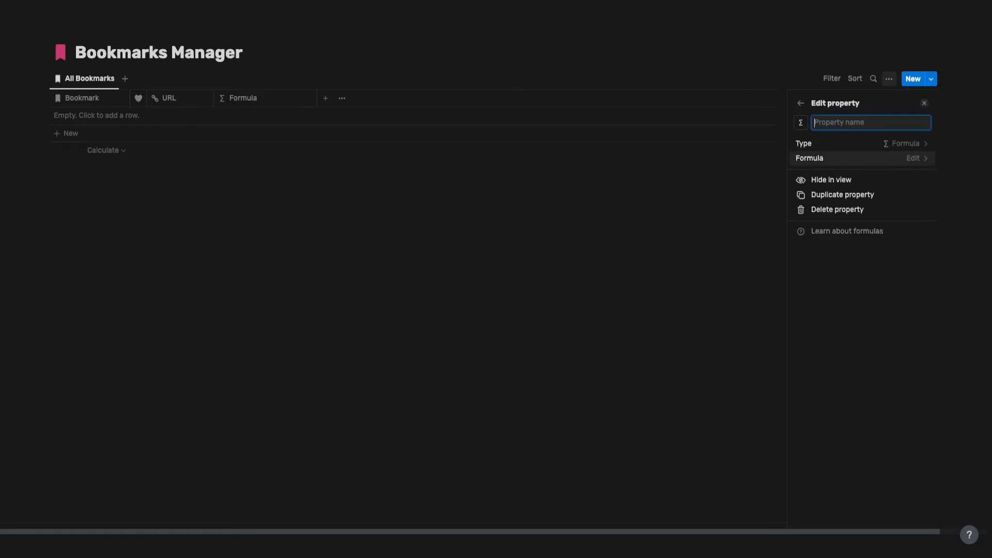
type("Is")
left_click(800, 122)
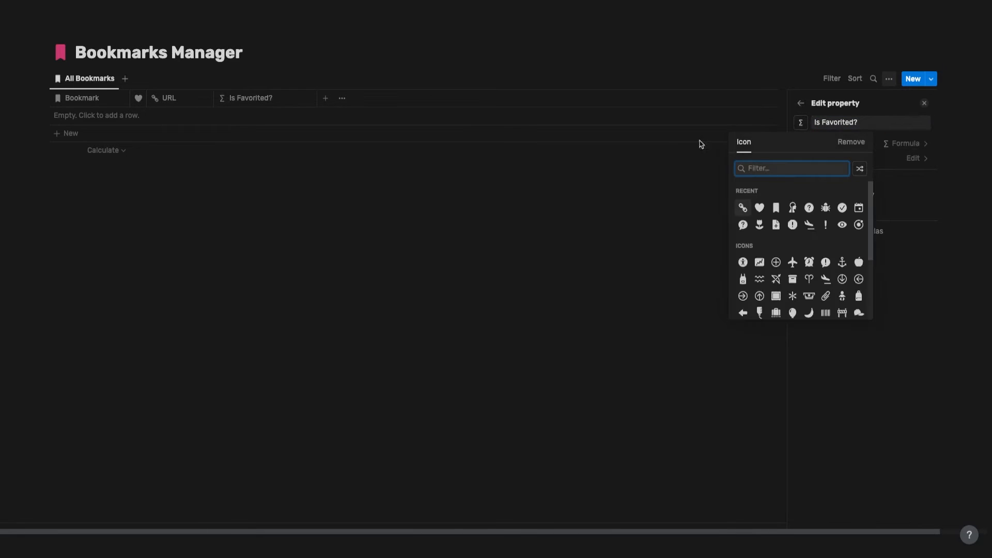
left_click(743, 224)
left_click(425, 201)
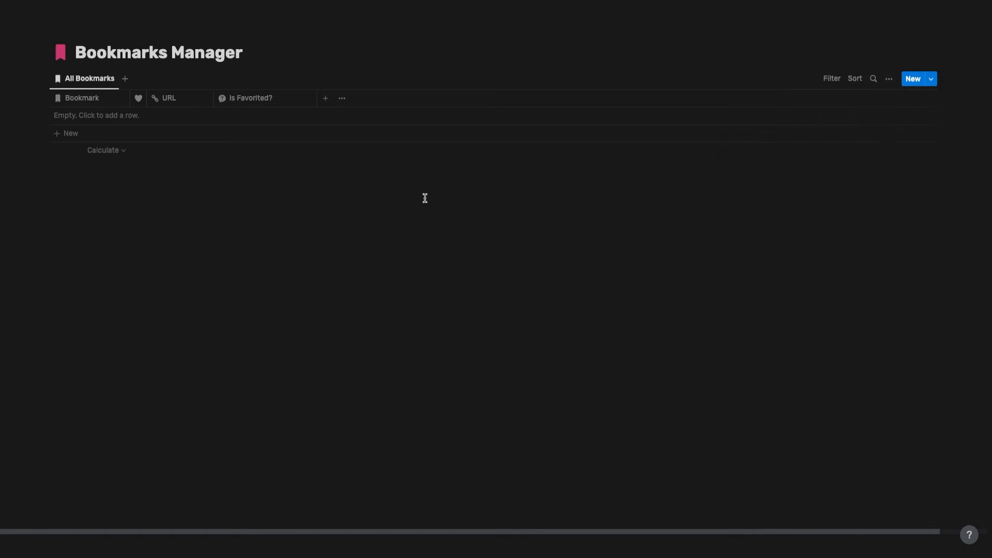
Add a new row and set the Is Favorited? formula to if(prop("Favorite?") == true, "❤", " ")
left_click(68, 134)
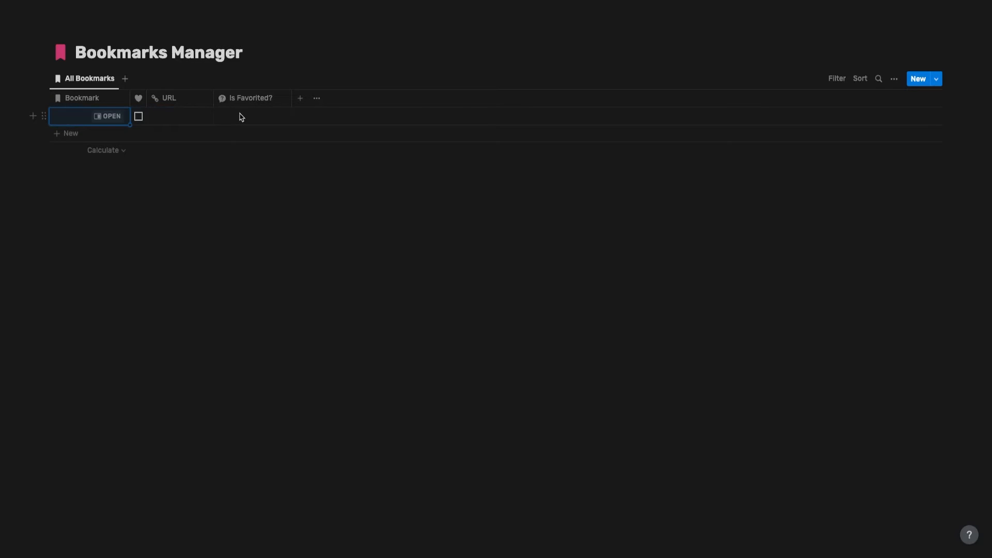
left_click(239, 116)
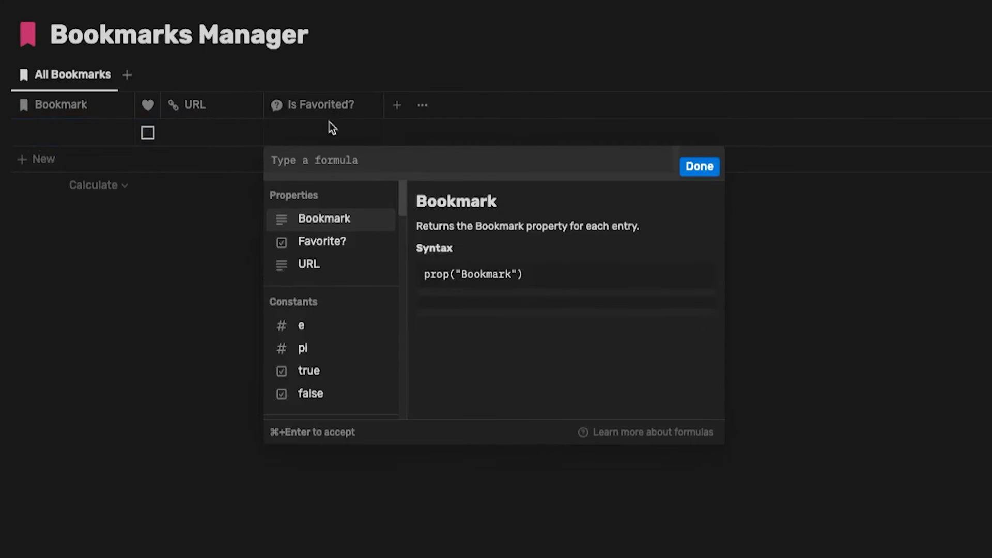
type("if(prop(\"Favorite?\") == true, \"♥\", \" \")")
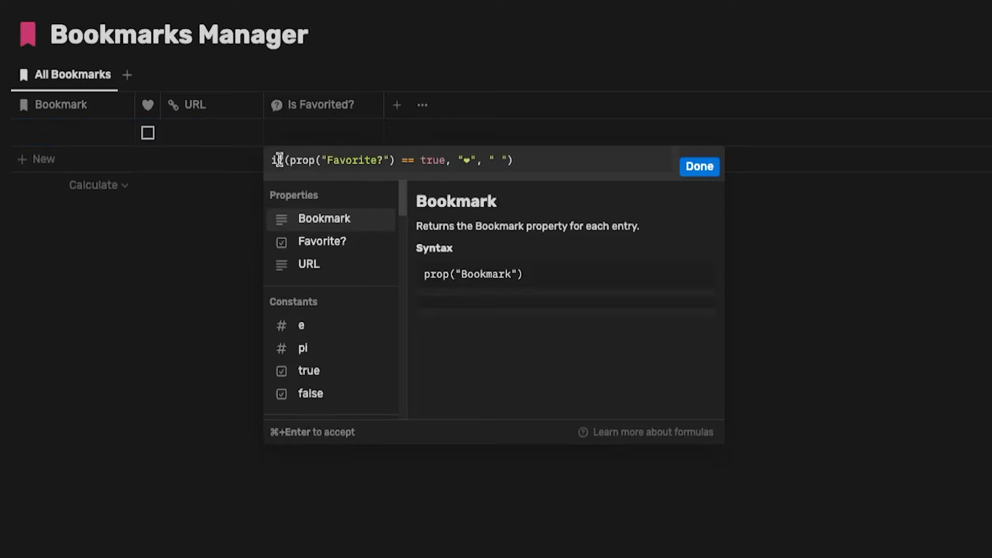
left_click_drag(271, 160, 540, 163)
left_click(540, 160)
left_click_drag(291, 160, 390, 159)
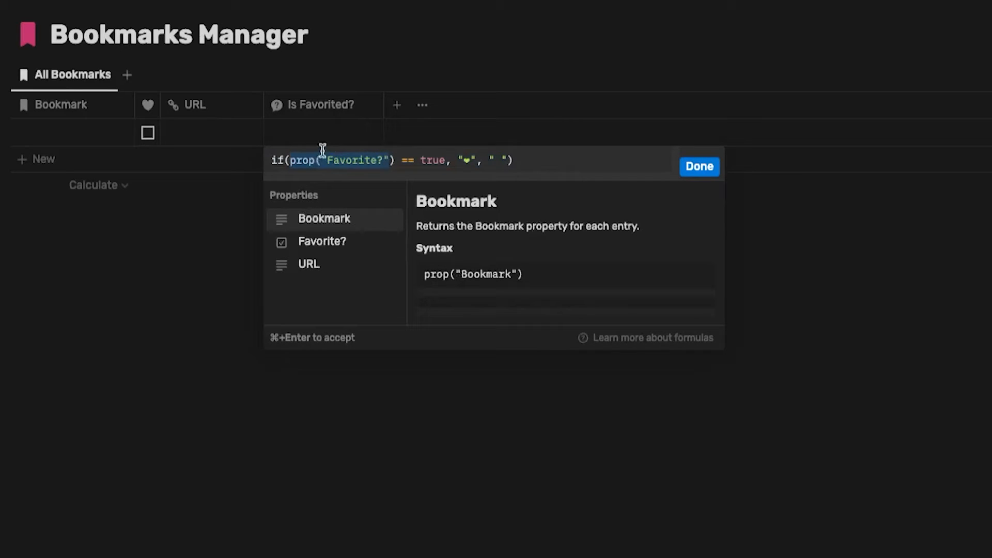
Close the formula editor and widen the Favorite? column enough to show its full name
left_click(144, 112)
left_click_drag(160, 105, 231, 106)
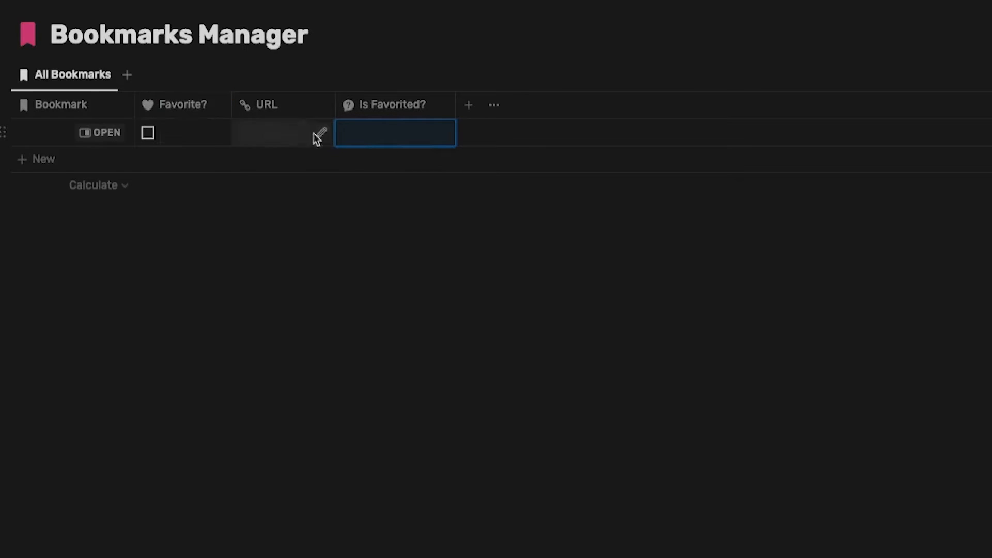
Tick the row's Favorite? checkbox to test the formula and reopen the Is Favorited? formula
left_click(367, 139)
left_click_drag(472, 161, 515, 160)
left_click(147, 132)
left_click(148, 133)
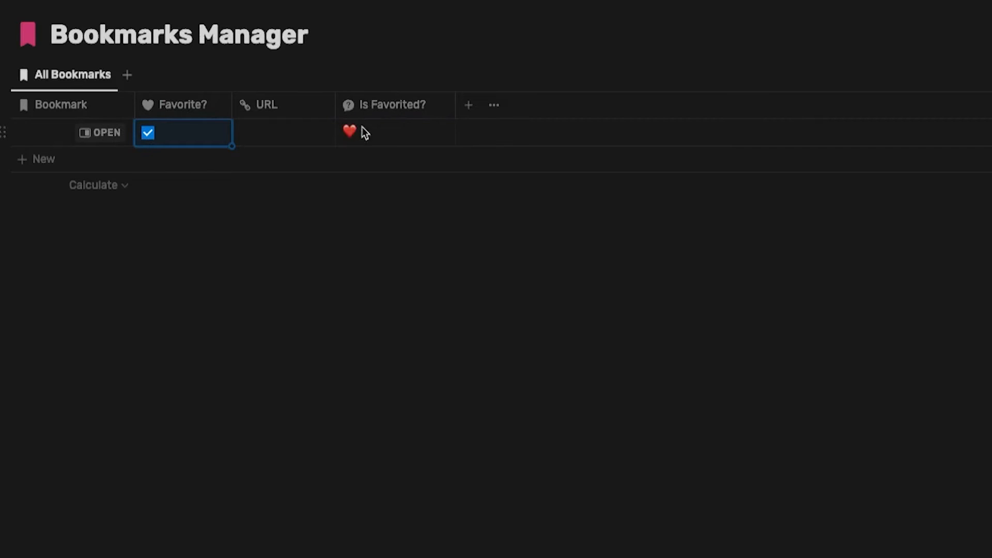
left_click(346, 142)
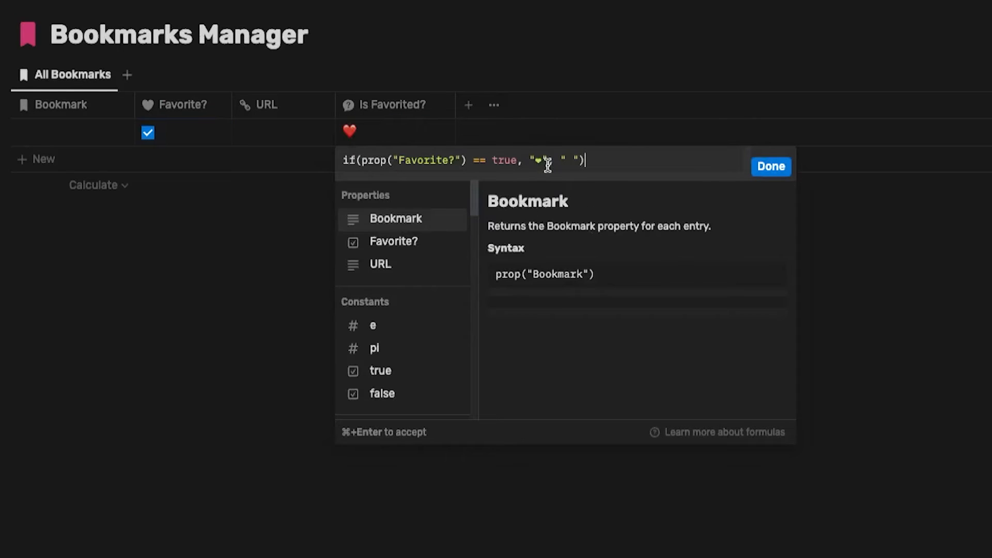
Toggle the row's Favorite? checkbox repeatedly to test the heart output of the Is Favorited? formula
left_click_drag(547, 160, 530, 160)
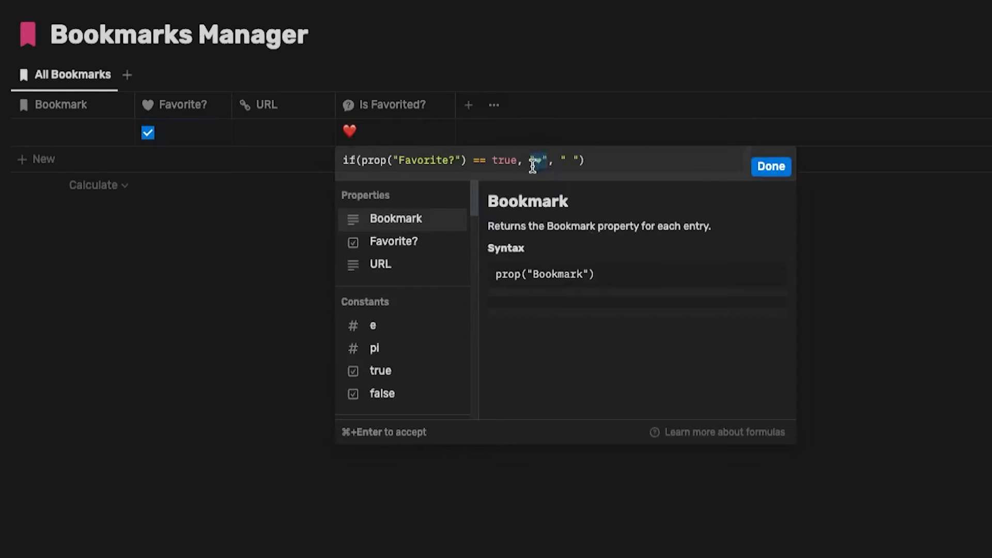
left_click(147, 133)
left_click(147, 133)
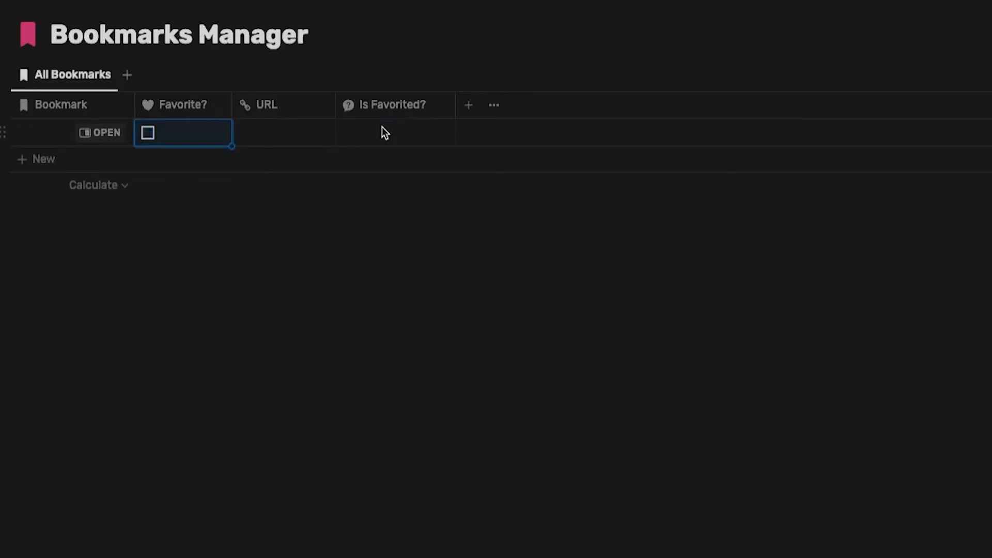
left_click(147, 133)
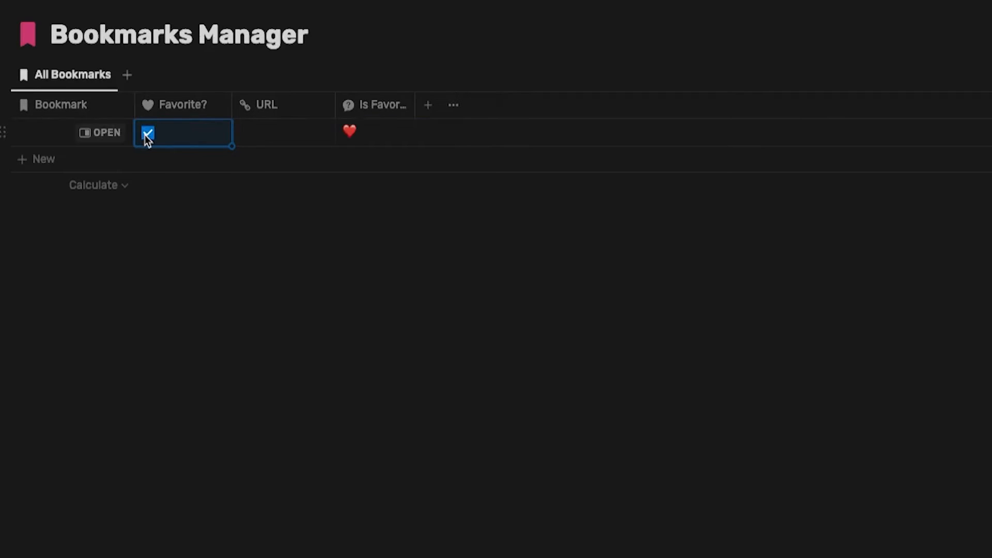
left_click(147, 133)
left_click(147, 133)
left_click(147, 133)
left_click(147, 133)
left_click(147, 133)
left_click(147, 133)
Replace the heart in the Is Favorited? formula with the red pushpin emoji
left_click(355, 142)
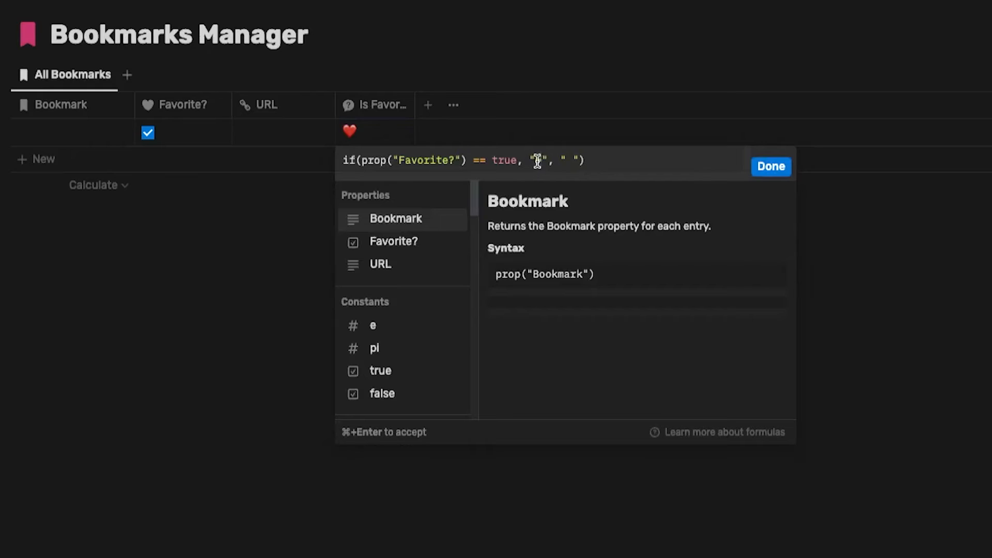
right_click(537, 162)
left_click(553, 197)
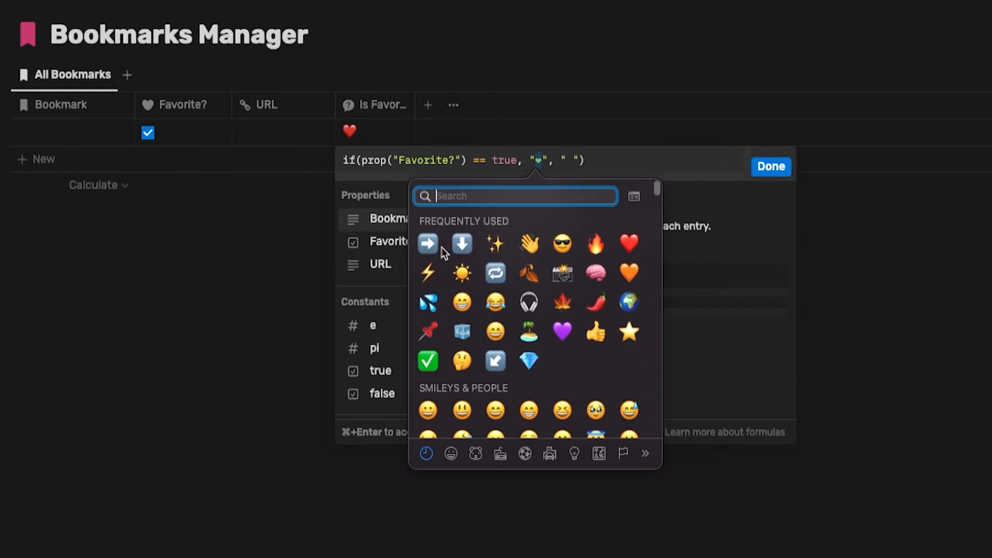
type("push")
left_click(460, 255)
Toggle the Favorite? checkbox several times to test the pushpin output, leaving the row unticked
left_click(148, 133)
left_click(147, 133)
left_click(147, 133)
left_click(148, 132)
left_click(148, 133)
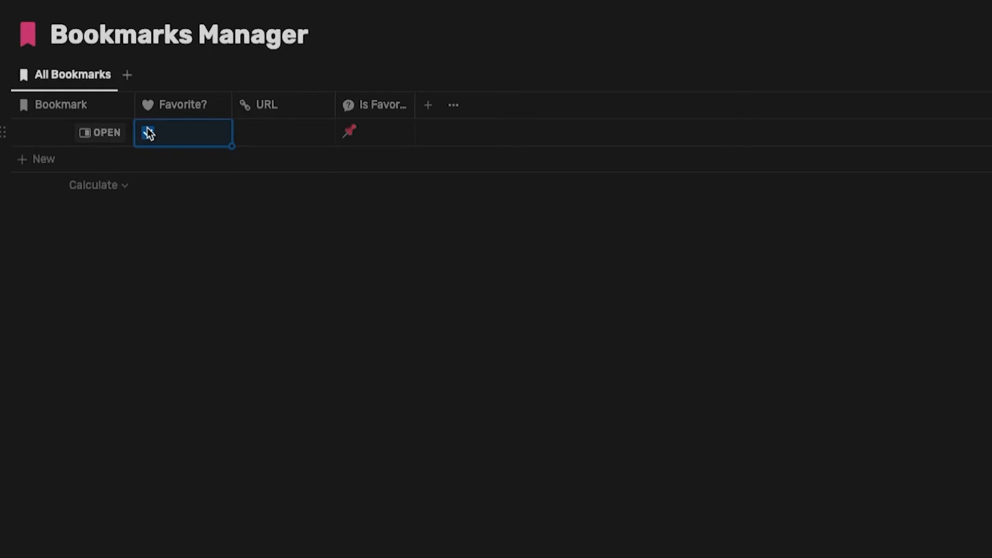
left_click(148, 132)
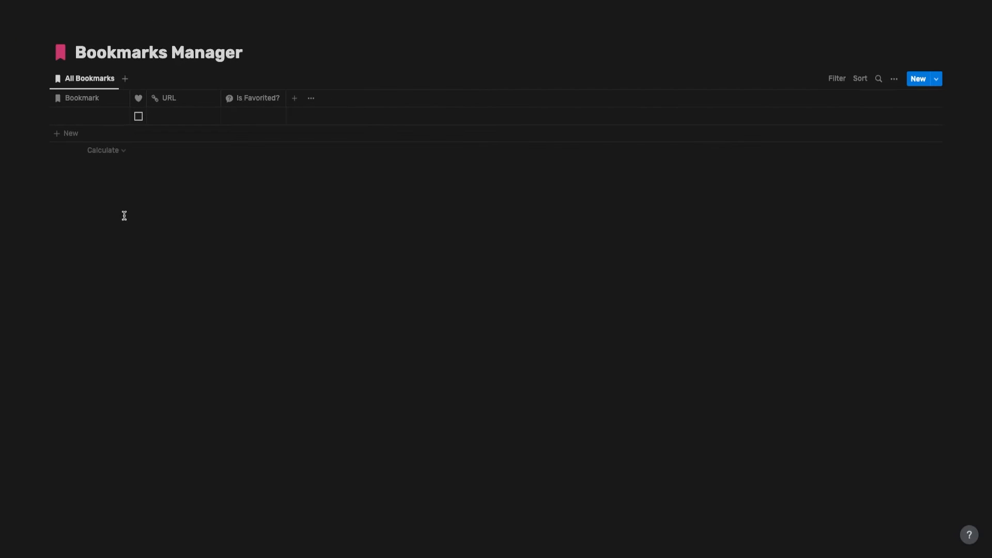
Fill in the first row as Truflation with URL truflation.com and add a Youtube row with URL youtube.com
left_click(81, 114)
type("Truflation")
key("Tab")
type("truflations.com")
key("Tab")
left_click(201, 117)
left_click(85, 133)
type("Youtube")
key("Tab")
key("Tab")
type("youtube.com")
Add the bookmarks Productive Dude with URL productivedude.com and Gumroad with URL gumroad.com
left_click(84, 149)
type("Productive Dude")
key("Tab")
key("Tab")
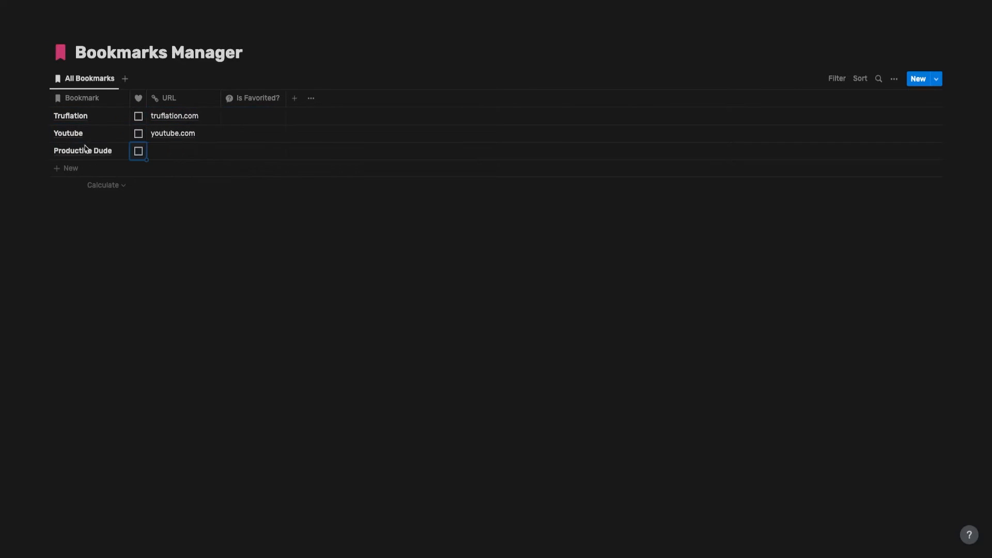
type("productivedude.com")
left_click(77, 179)
type("Gumroad")
left_click(177, 168)
type("gumroad.com")
Add the bookmarks Stripe with URL stripe.com and App Sumo with URL appsumo.com
left_click(80, 185)
type("Stripe")
left_click(177, 186)
type("stripe")
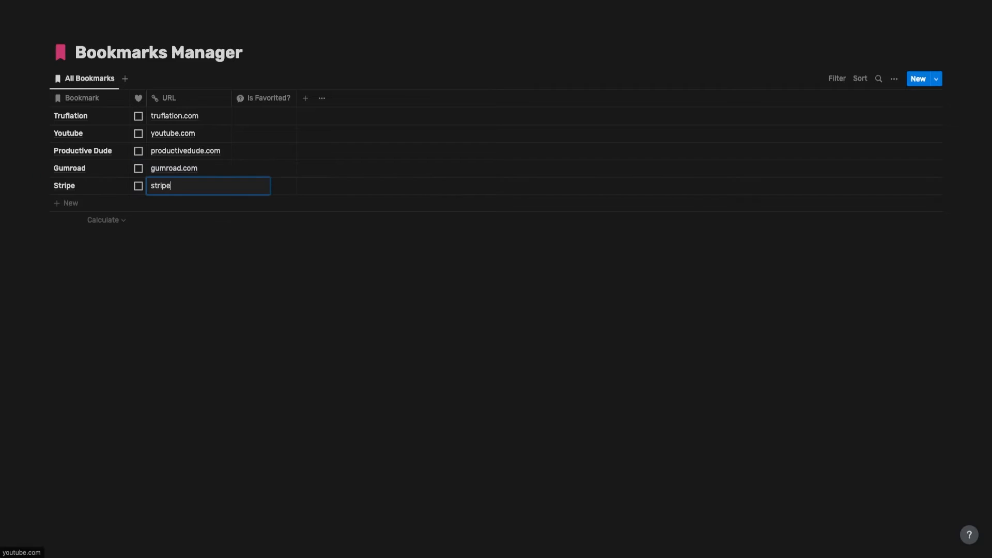
type(".comApp Sumo")
key("Tab")
key("Tab")
type("appsumo.com")
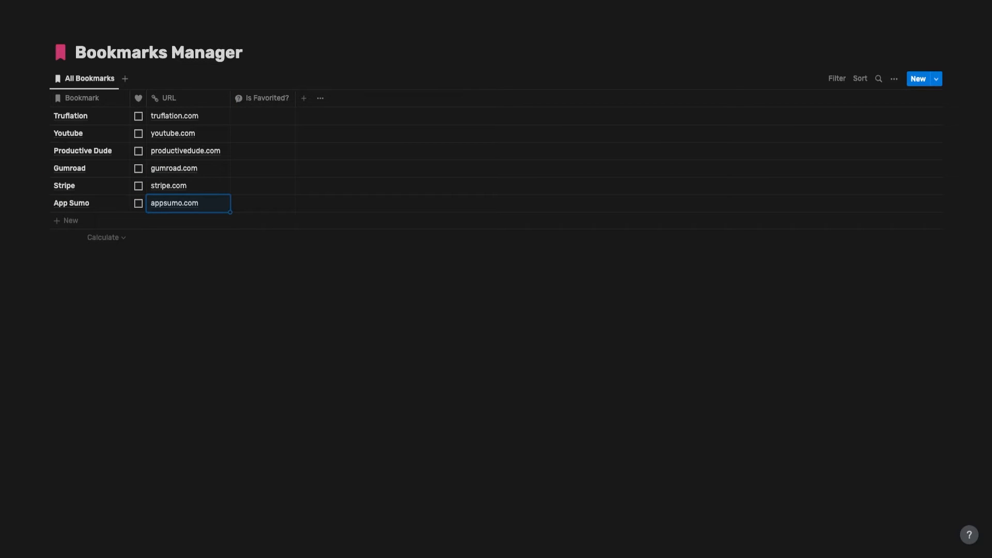
Tick the favorite checkboxes of the Truflation, Youtube and Productive Dude rows
left_click(203, 308)
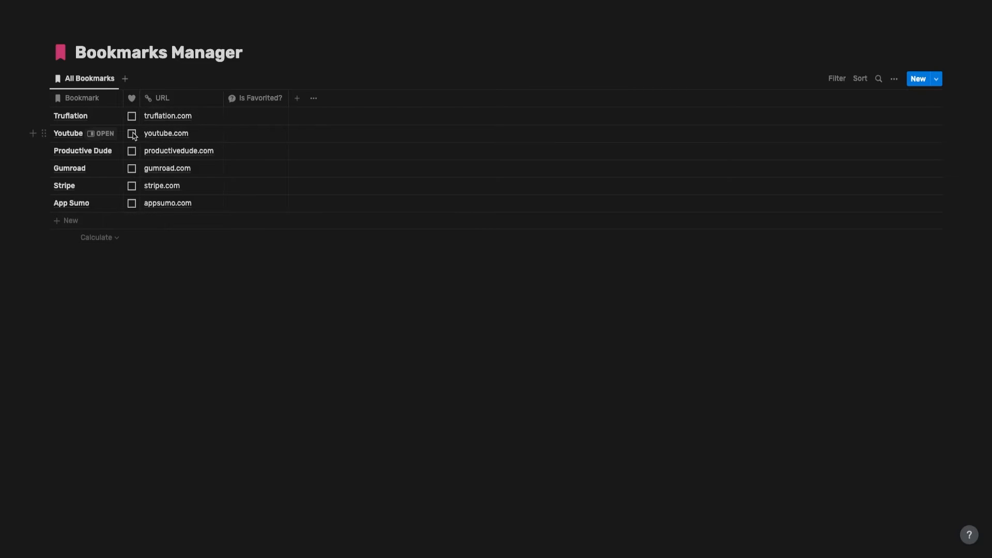
left_click_drag(132, 152, 132, 116)
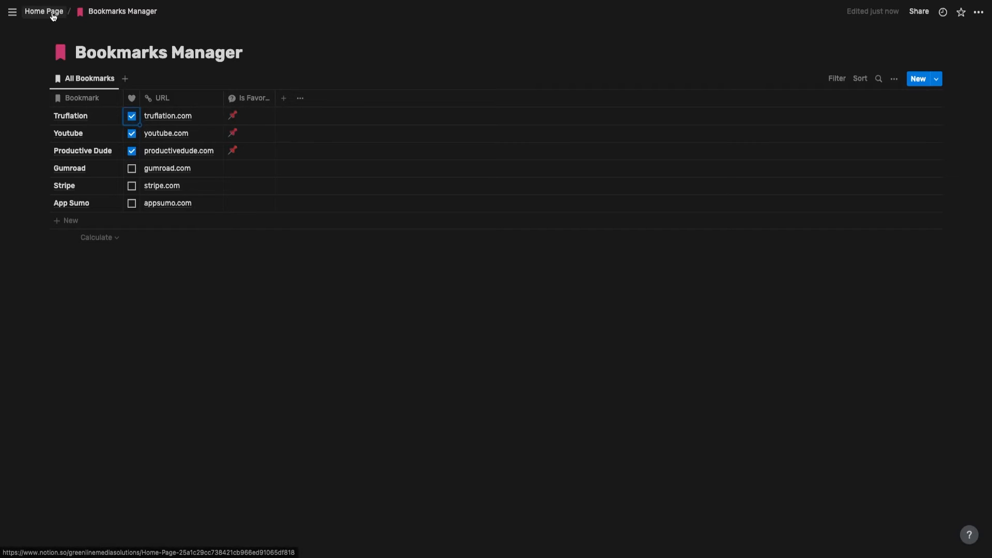
On the Home Page, insert a linked view of Bookmarks Manager based on its All Bookmarks view and hide the database title
left_click(44, 11)
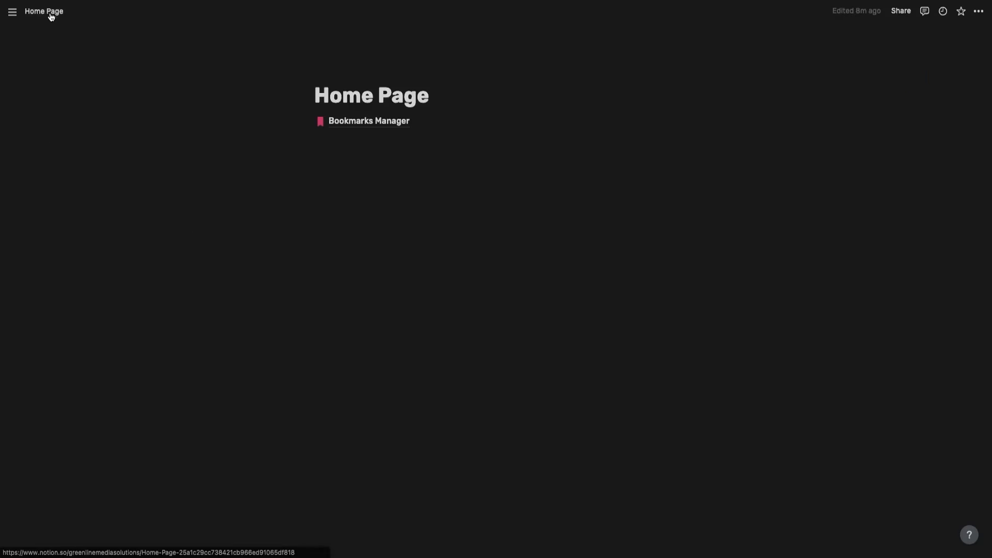
left_click(342, 122)
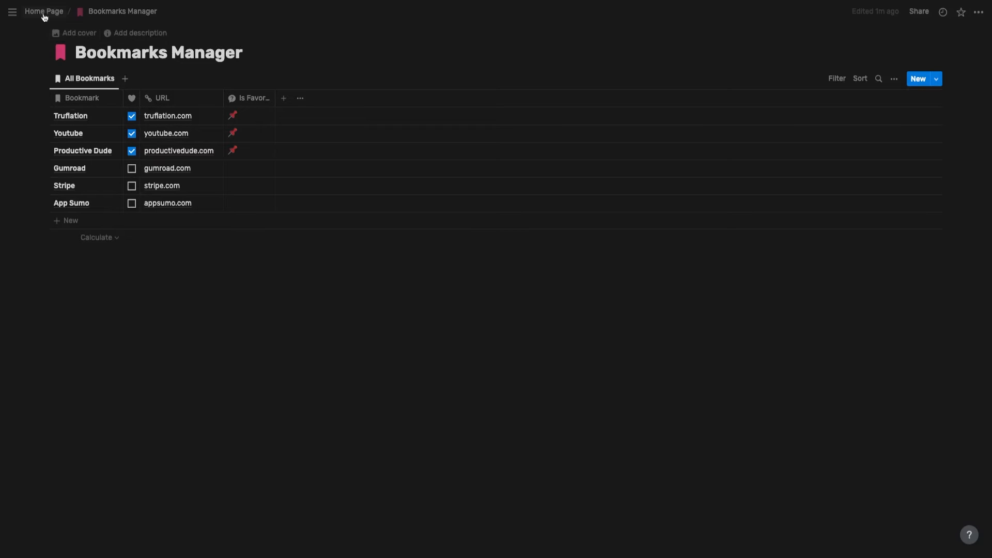
left_click(45, 12)
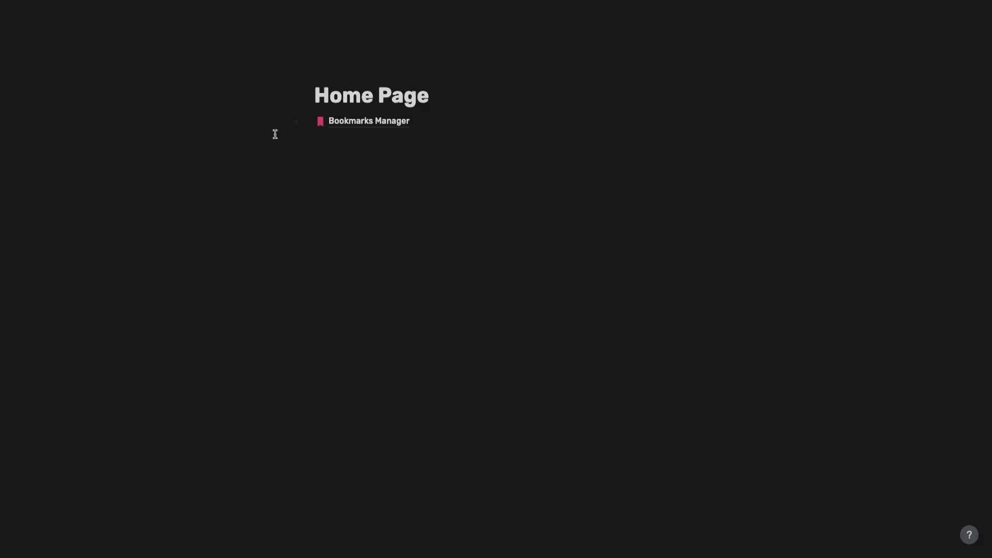
left_click(325, 152)
type("/linked")
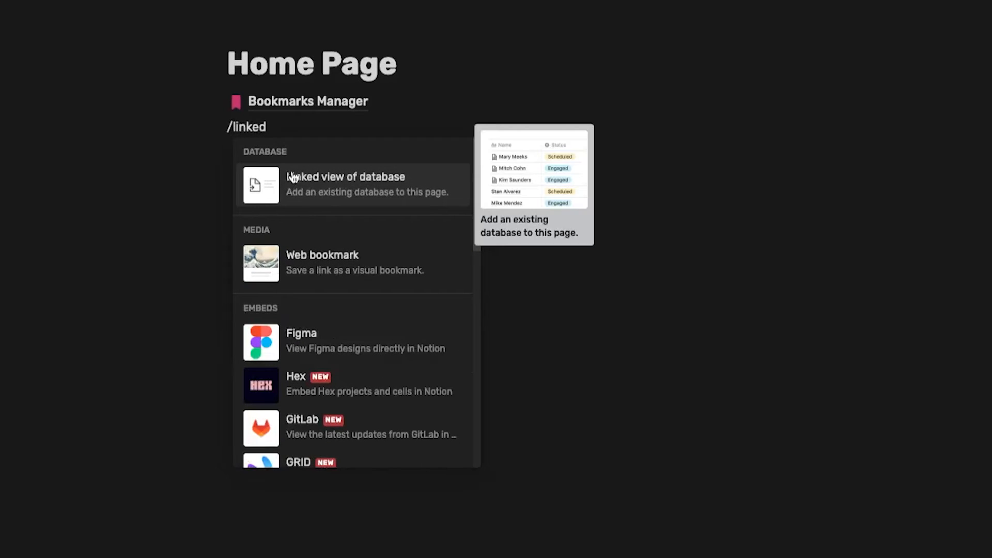
left_click(325, 185)
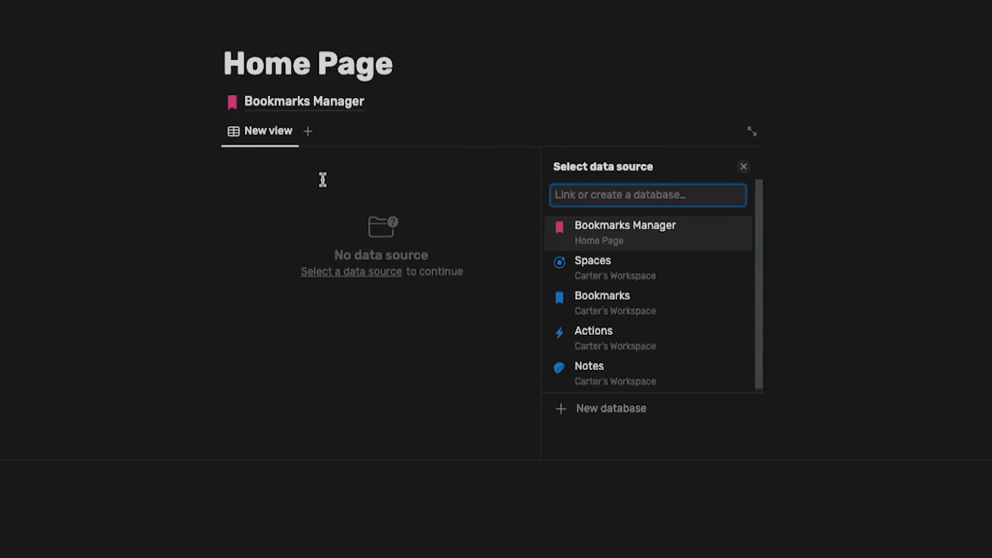
left_click(629, 232)
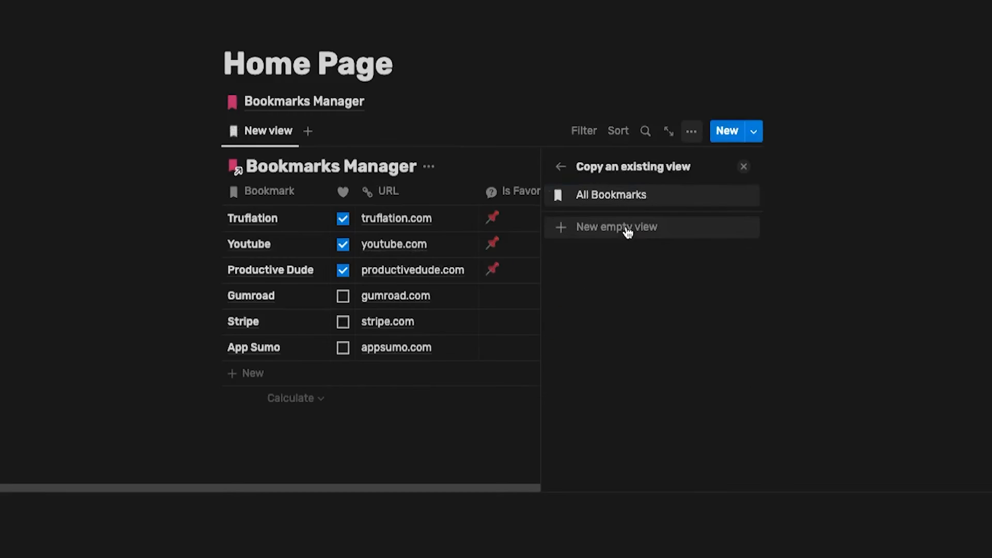
left_click(429, 171)
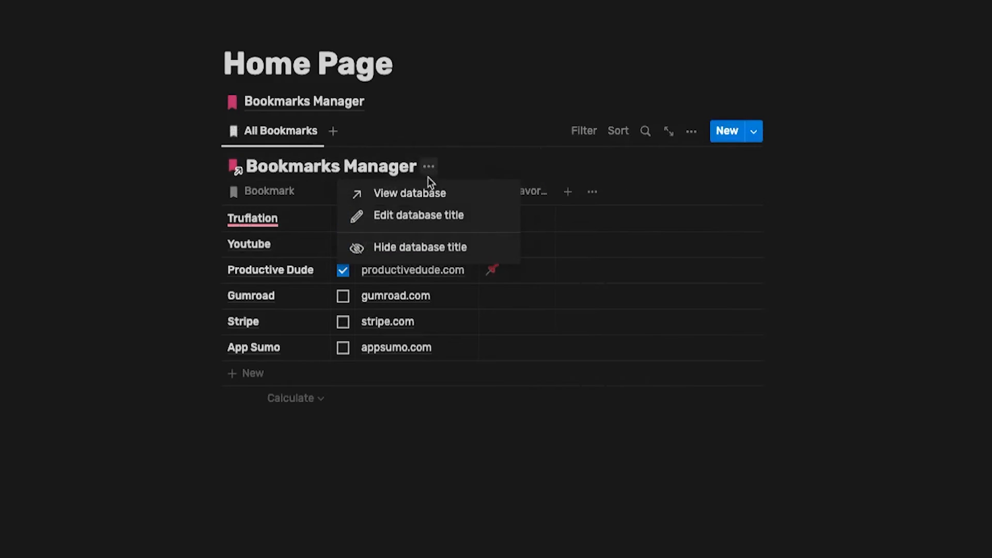
left_click(400, 247)
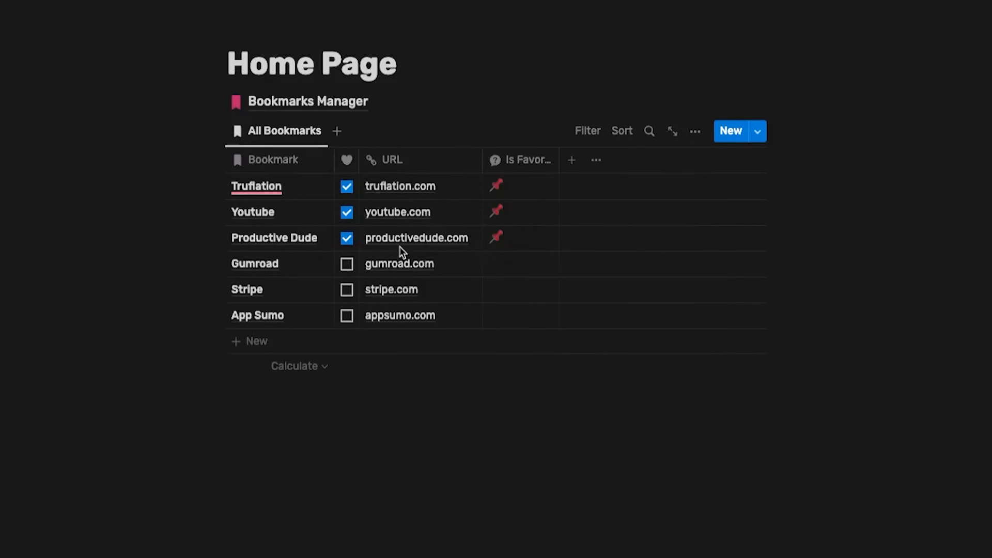
Switch the linked view to the Gallery layout with small cards and choose its card preview
left_click(693, 133)
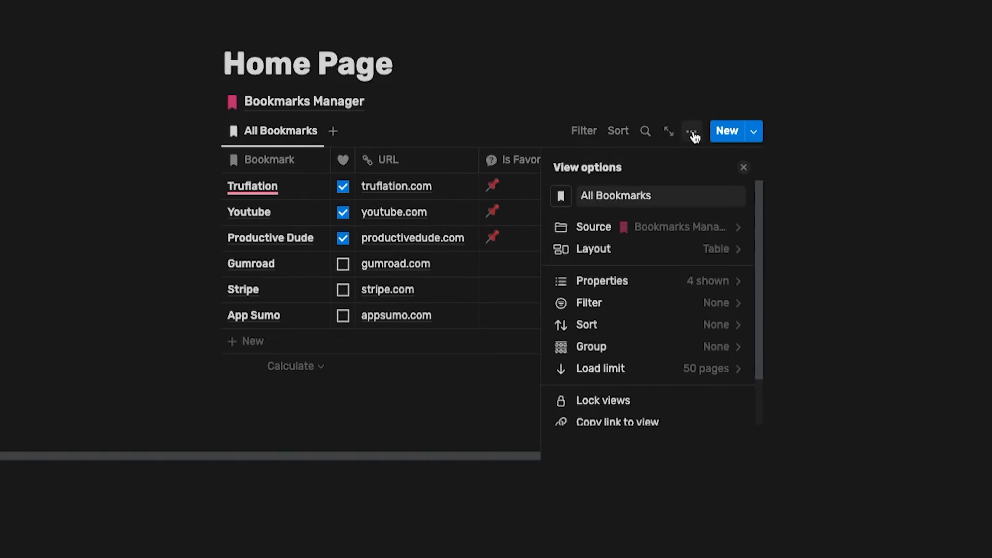
left_click(708, 252)
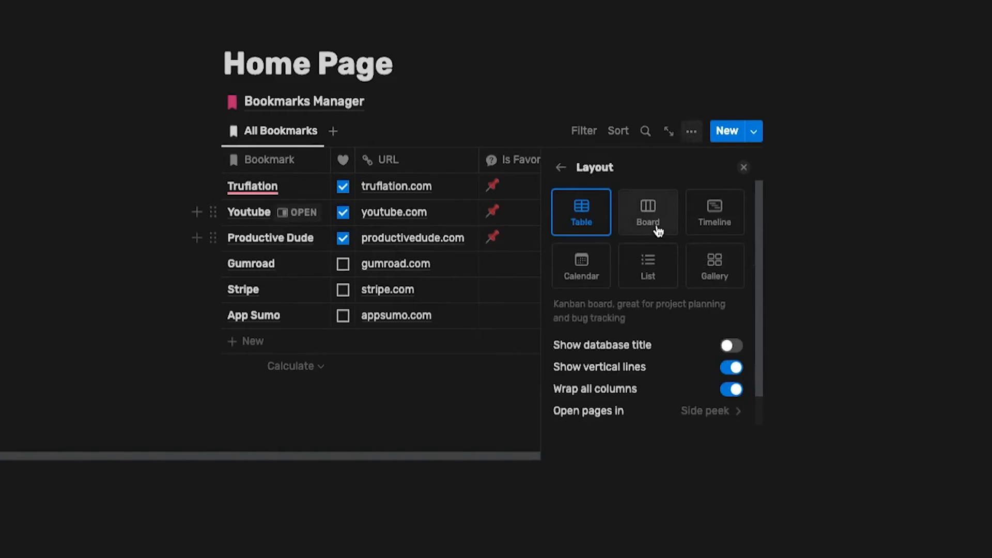
left_click(714, 261)
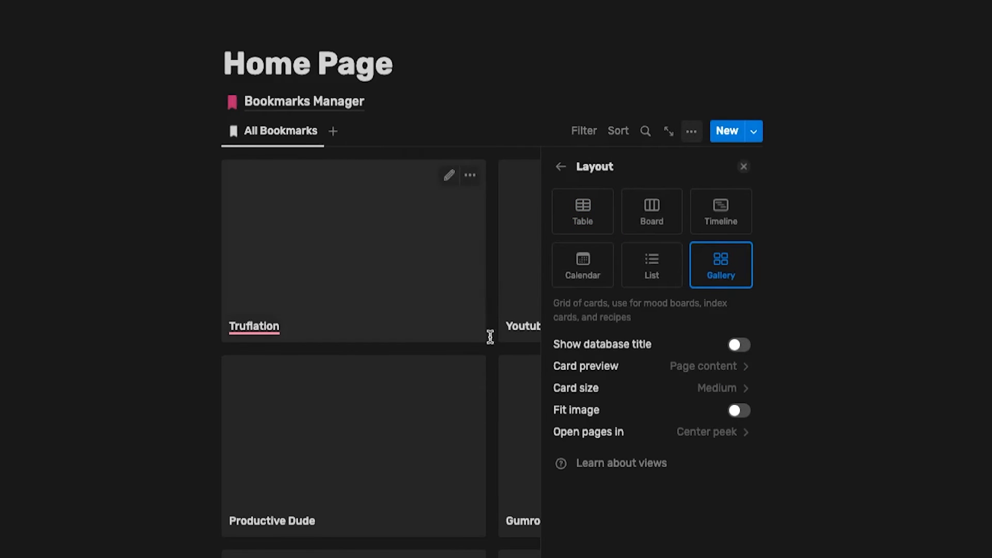
left_click(728, 390)
left_click(707, 424)
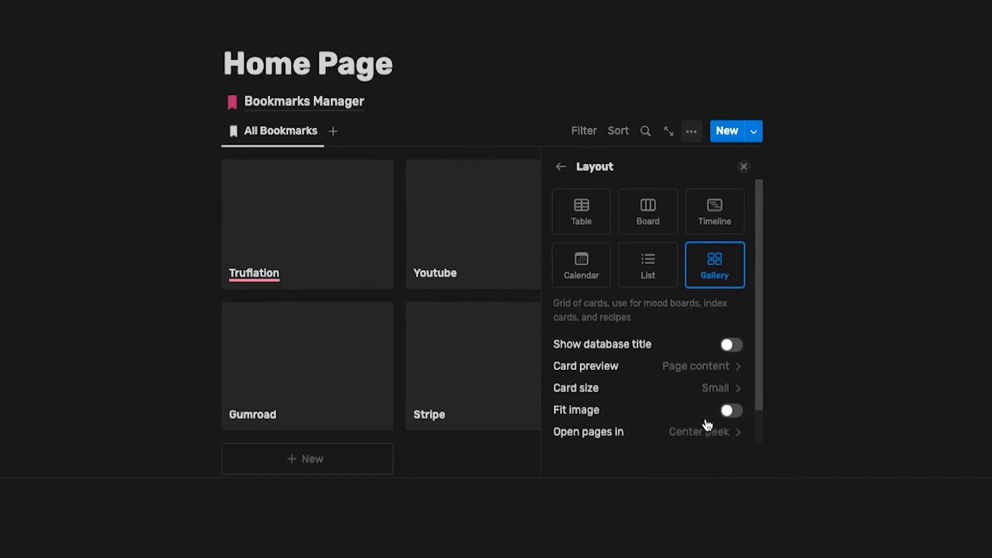
left_click(733, 369)
left_click(713, 415)
Show the URL and Is Favorited? properties on the gallery cards, with URL placed above Is Favorited?
left_click(561, 168)
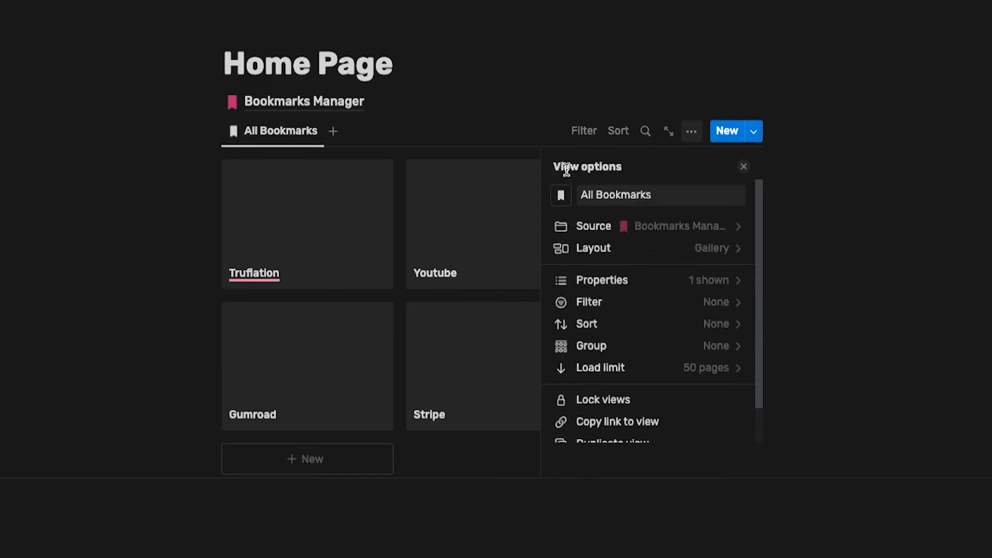
left_click(636, 287)
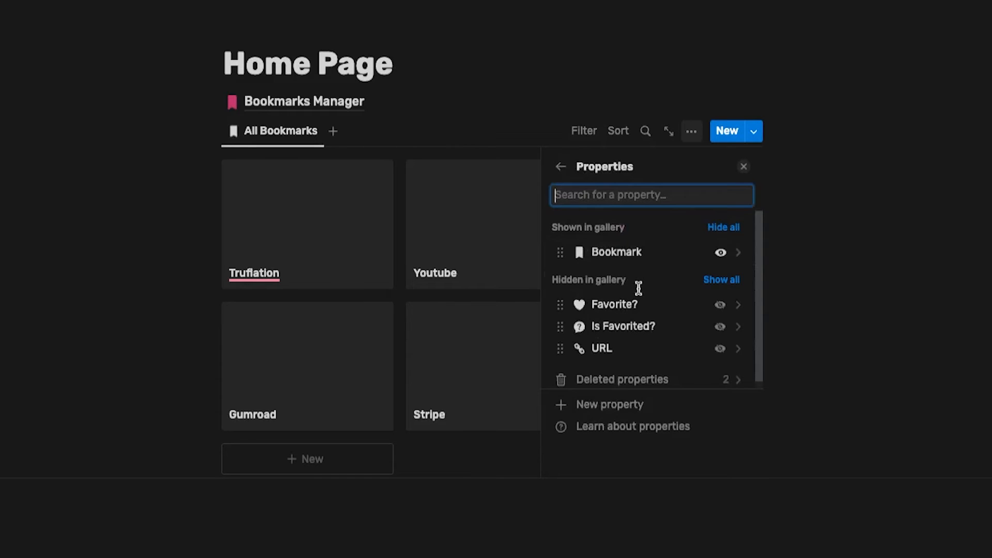
left_click(719, 327)
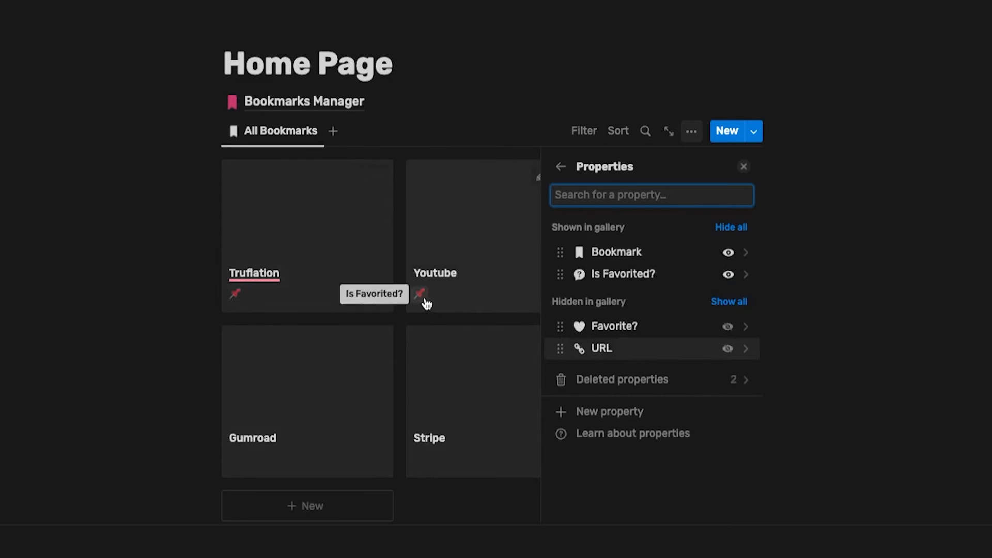
left_click(728, 349)
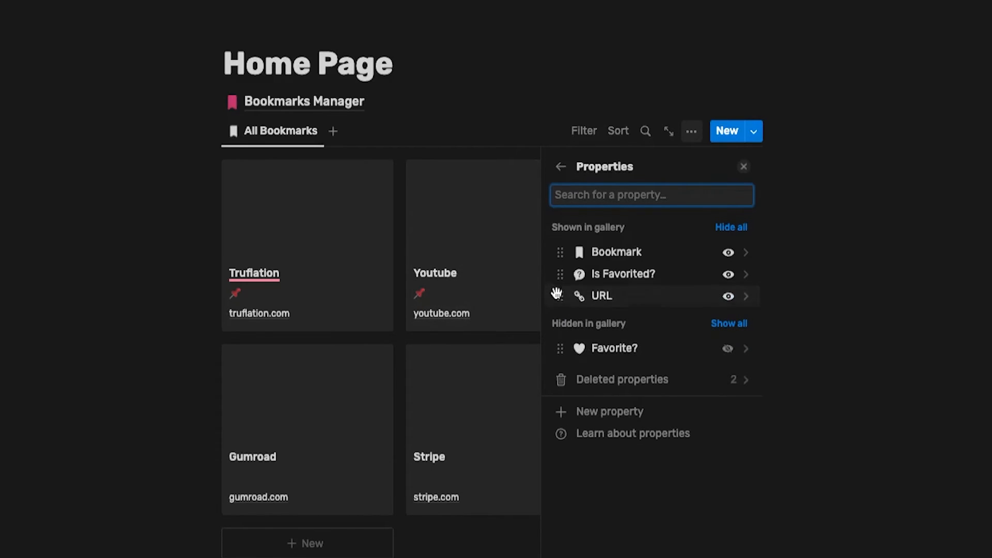
left_click_drag(560, 295, 560, 277)
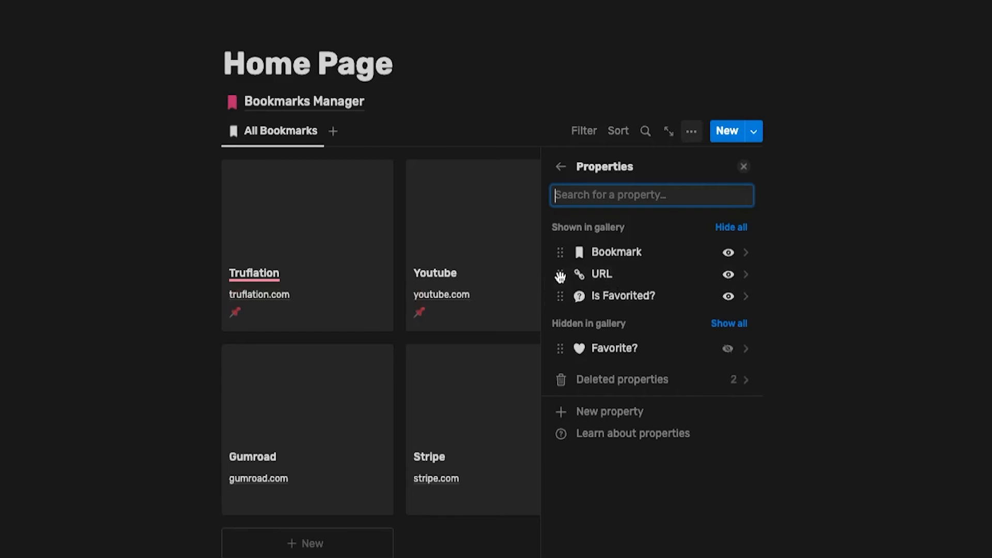
left_click(135, 322)
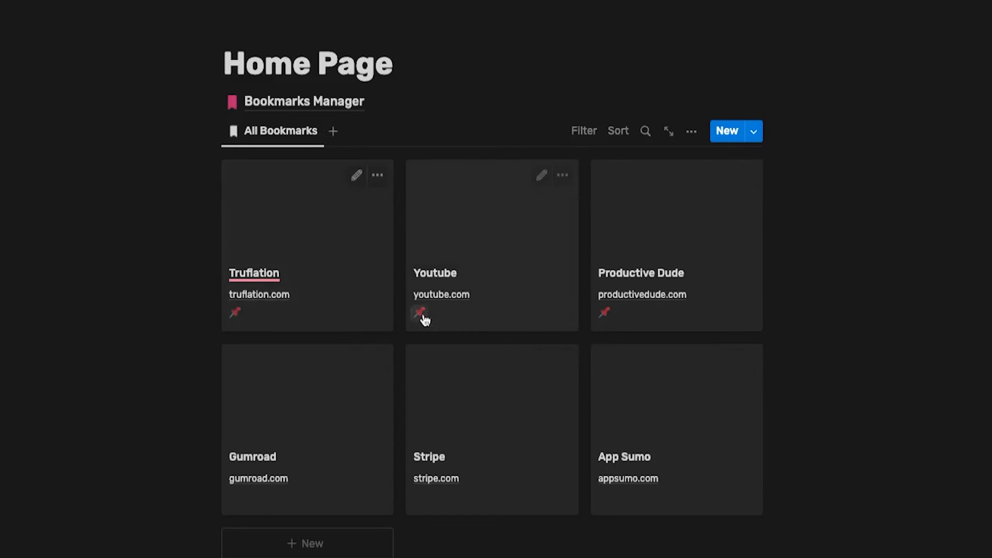
Duplicate the All Bookmarks view of the linked database and rename the copy Pinned Bookmarks
left_click(309, 134)
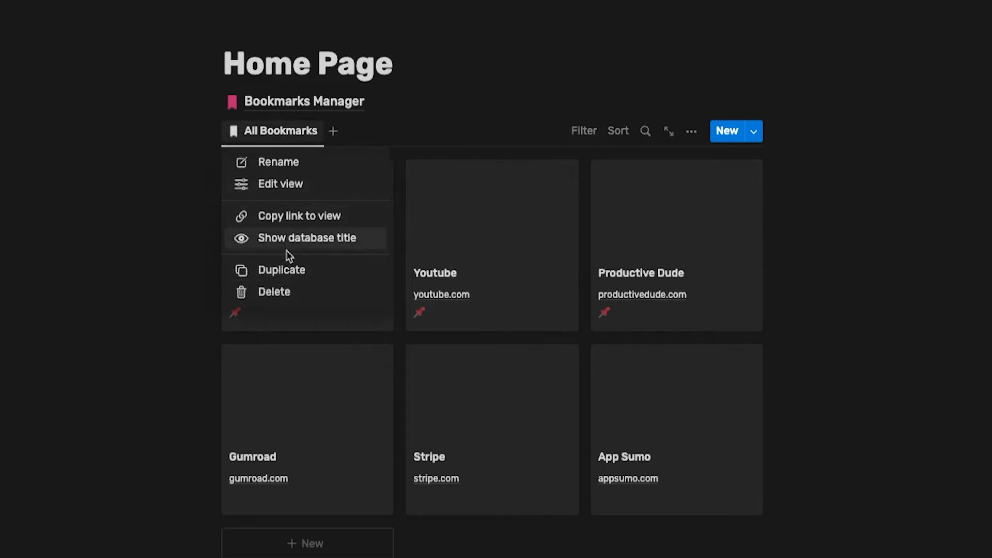
left_click(291, 274)
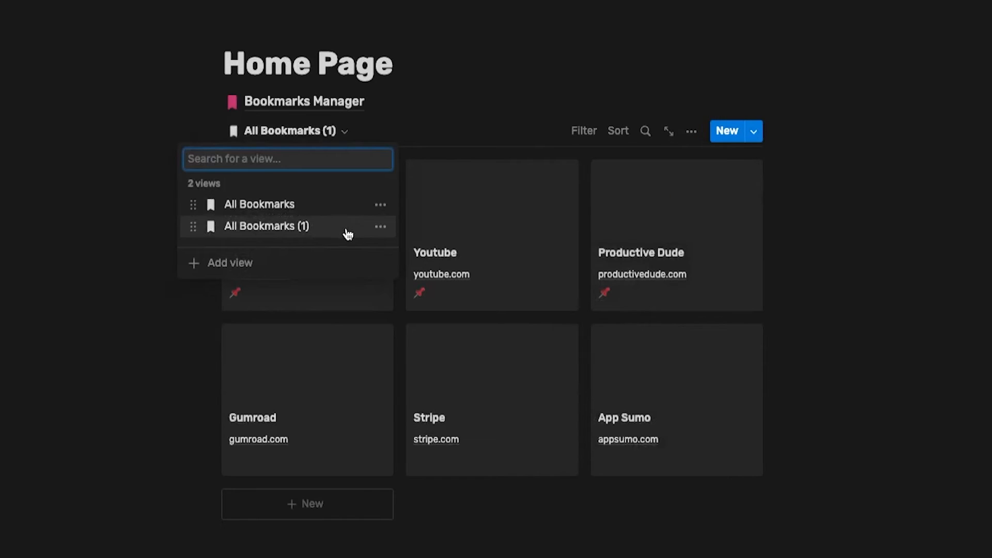
left_click(380, 227)
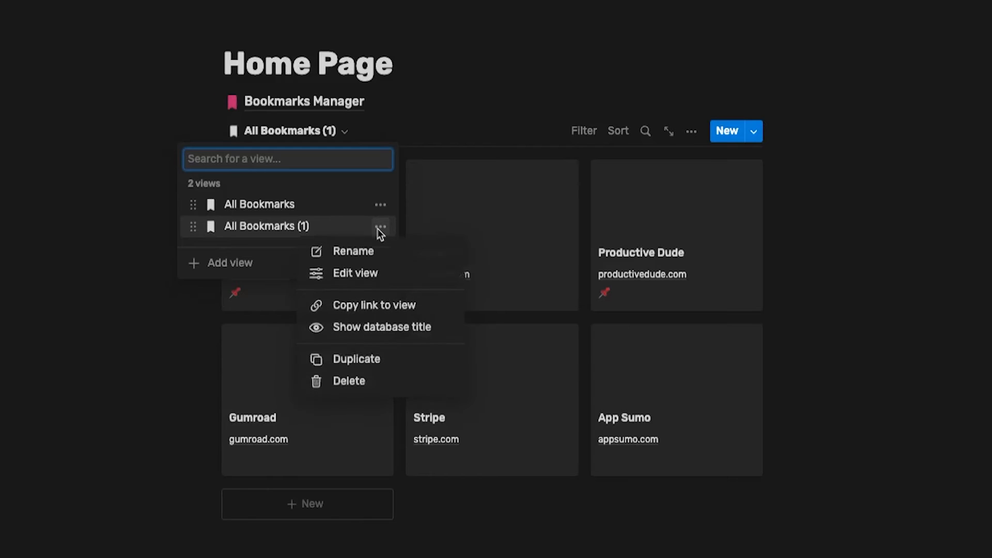
left_click(378, 252)
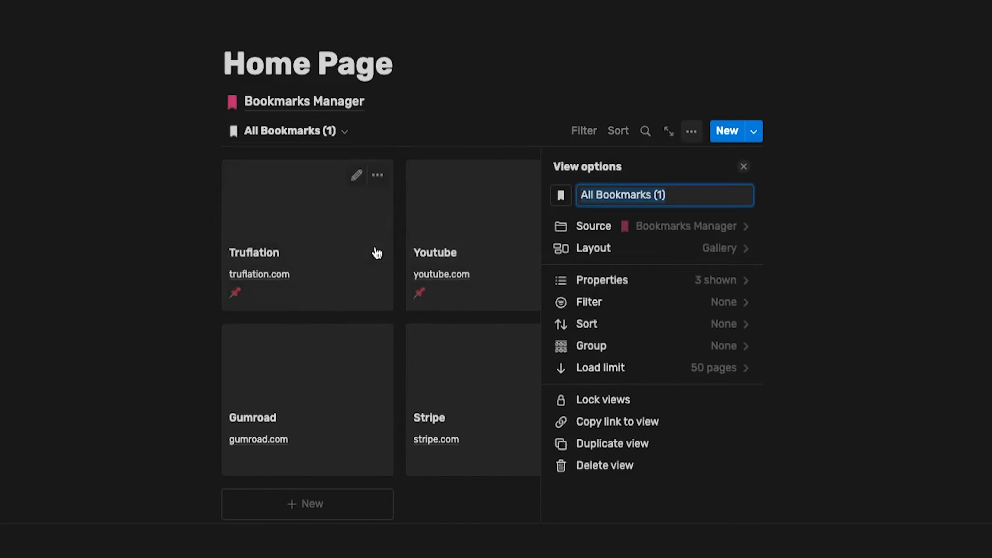
type("Pinned")
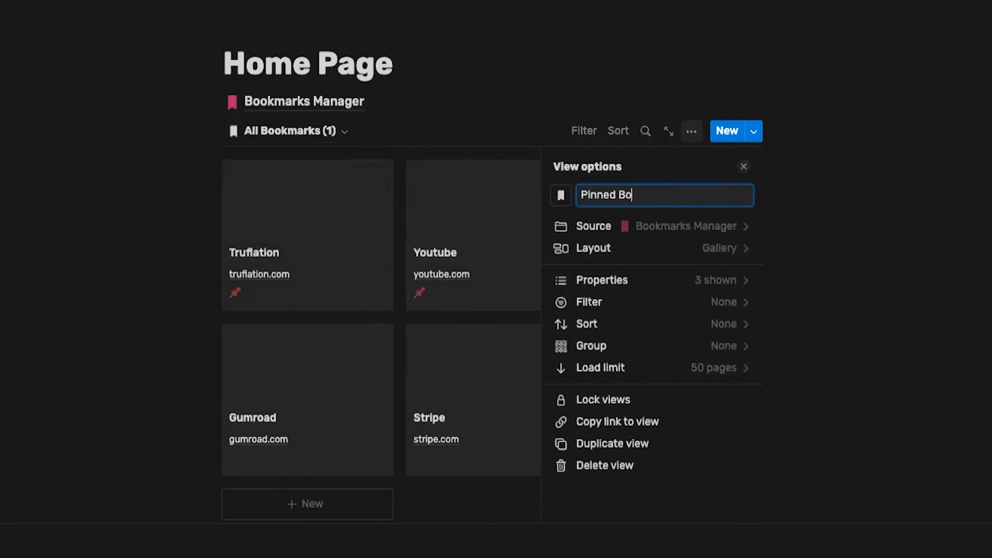
Find a pin icon and set it as the Pinned Bookmarks view's icon
left_click(560, 197)
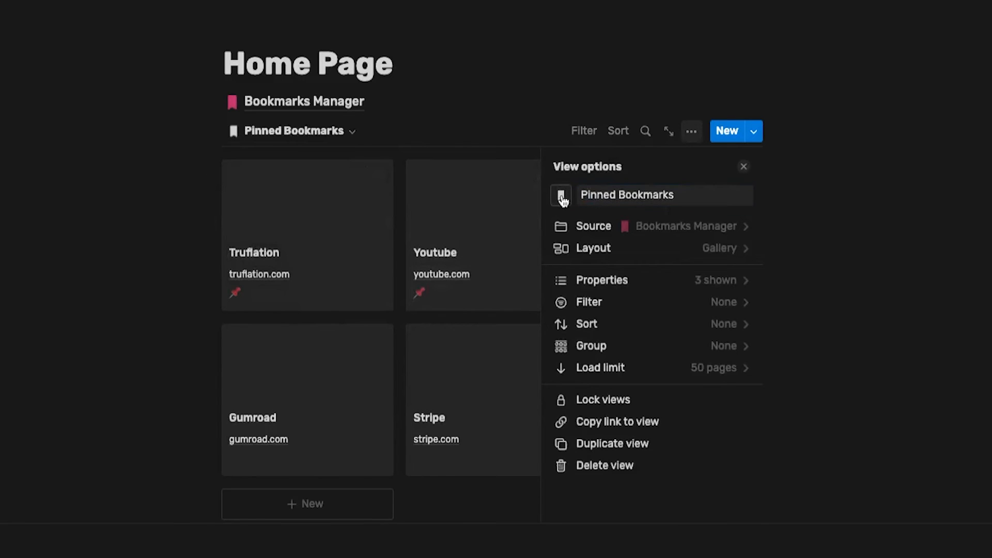
type("pin")
left_click(573, 295)
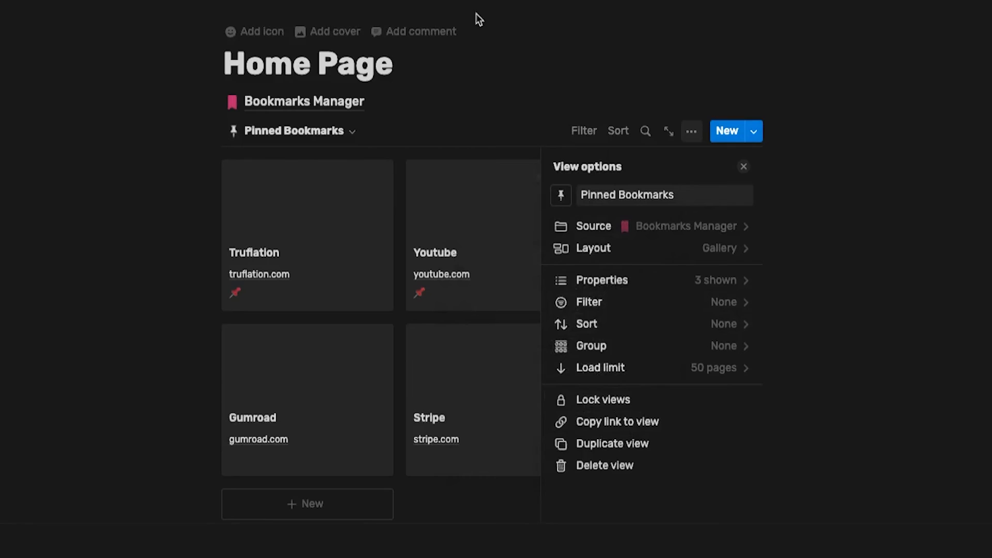
left_click(478, 18)
Filter the Pinned Bookmarks view to entries where Favorite? is Checked
left_click(584, 131)
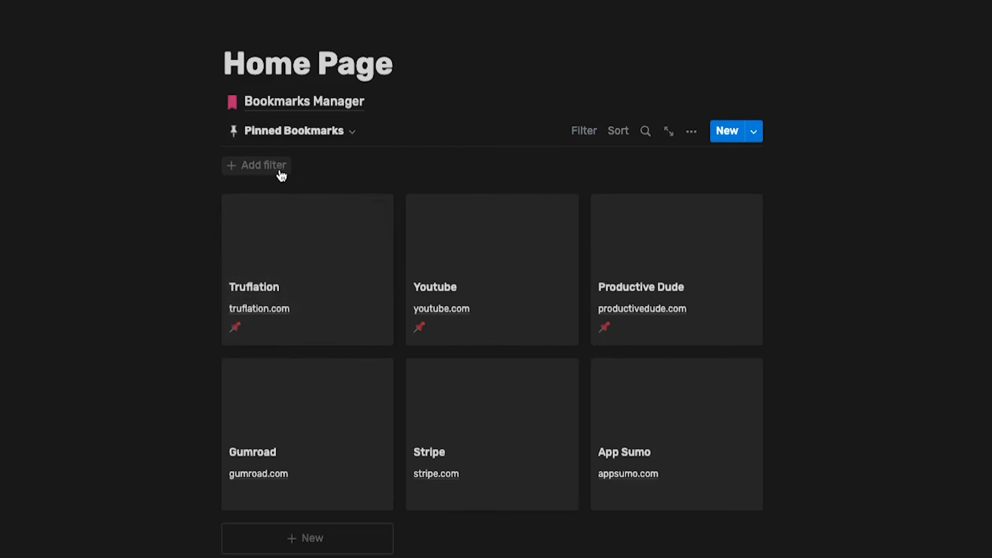
left_click(282, 175)
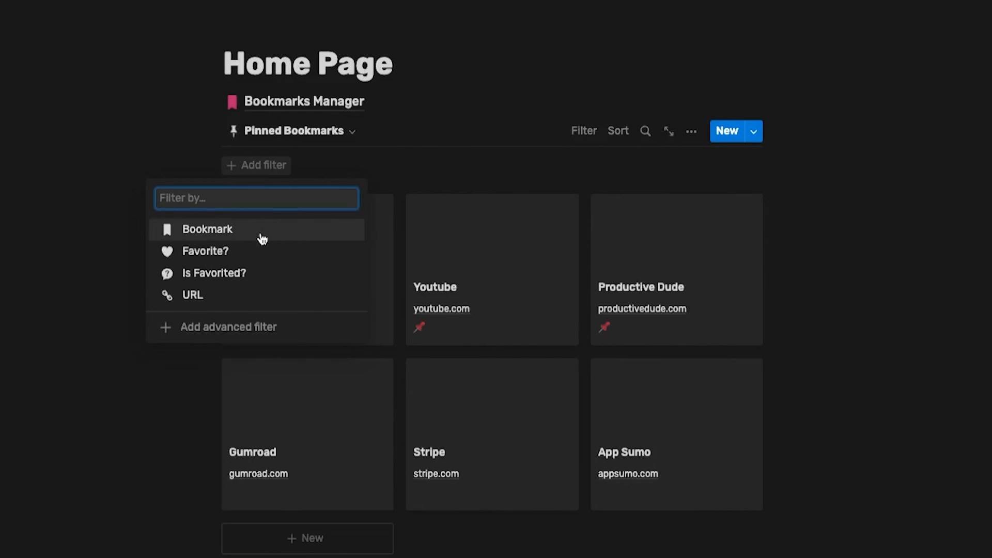
left_click(254, 253)
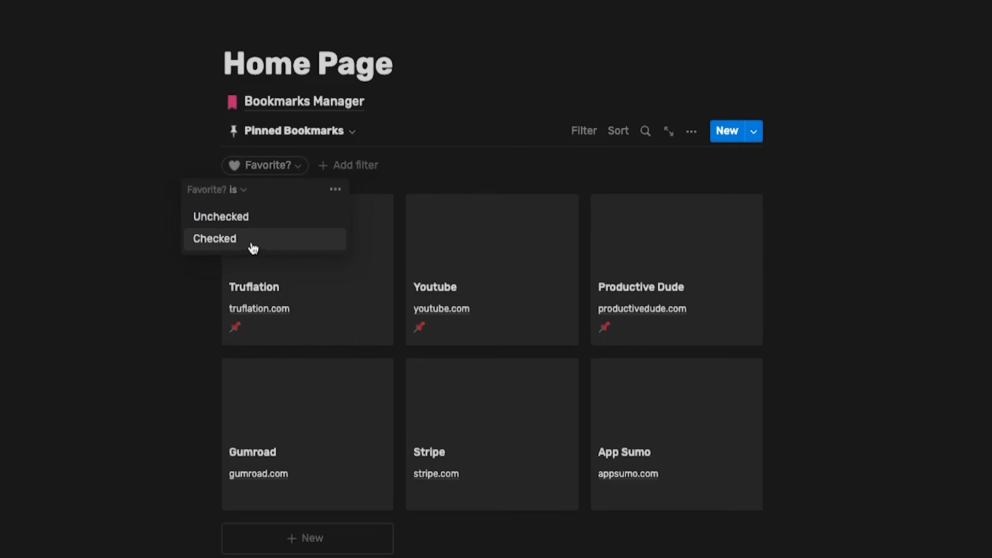
left_click(253, 247)
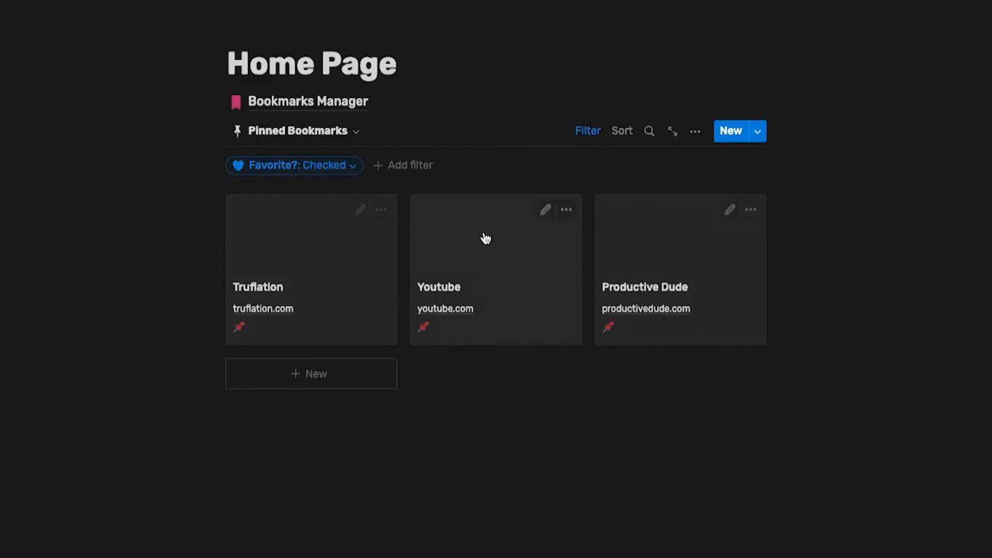
Compare the All Bookmarks and Pinned Bookmarks views by switching between them, ending on All Bookmarks
left_click(299, 131)
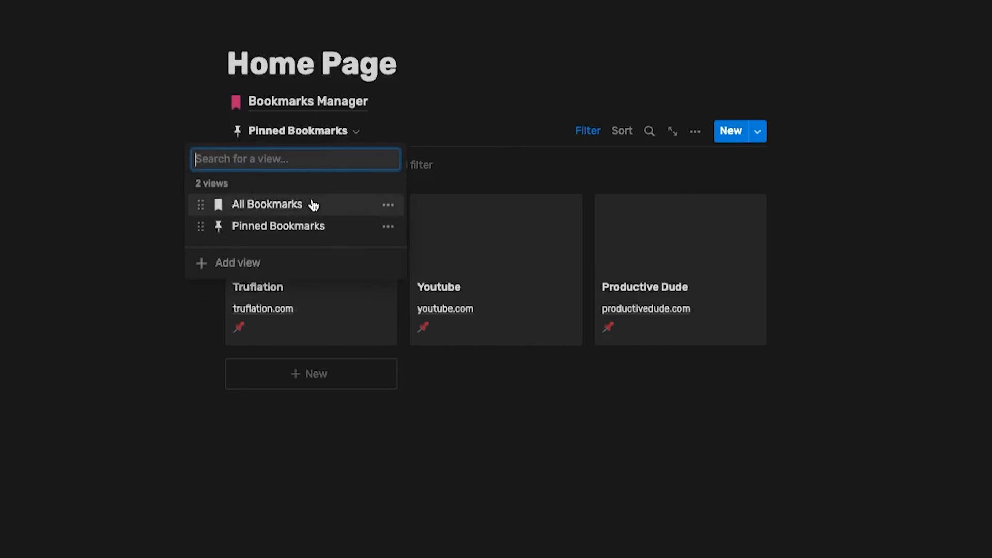
left_click(313, 205)
left_click(325, 133)
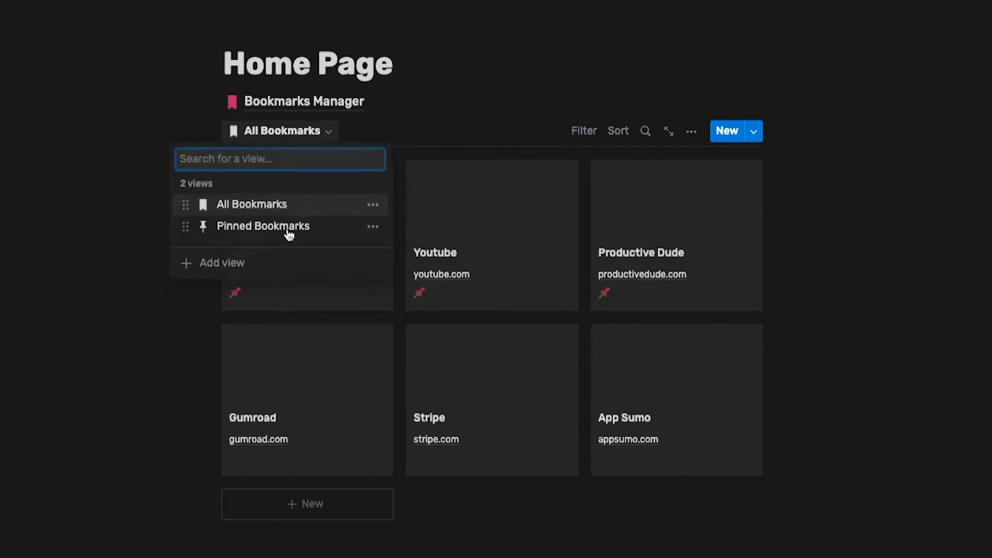
left_click(288, 227)
left_click(313, 135)
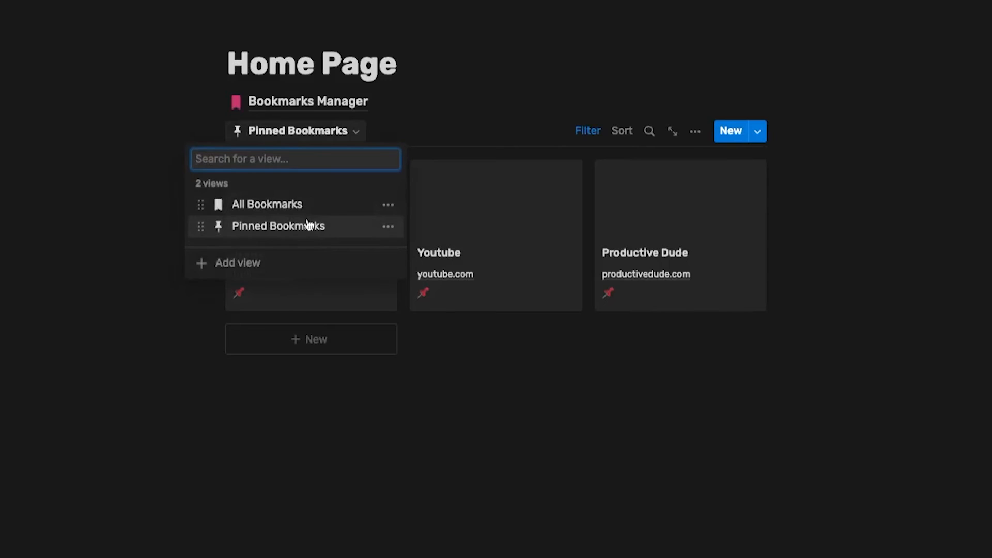
left_click(310, 204)
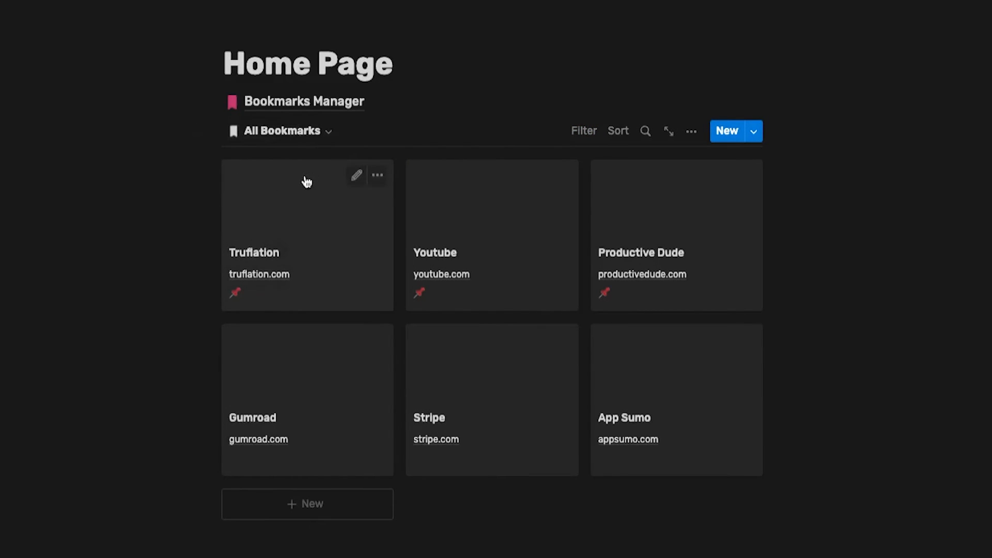
Show the Favorite? property on the All Bookmarks cards and tick it for Stripe and App Sumo
left_click(690, 132)
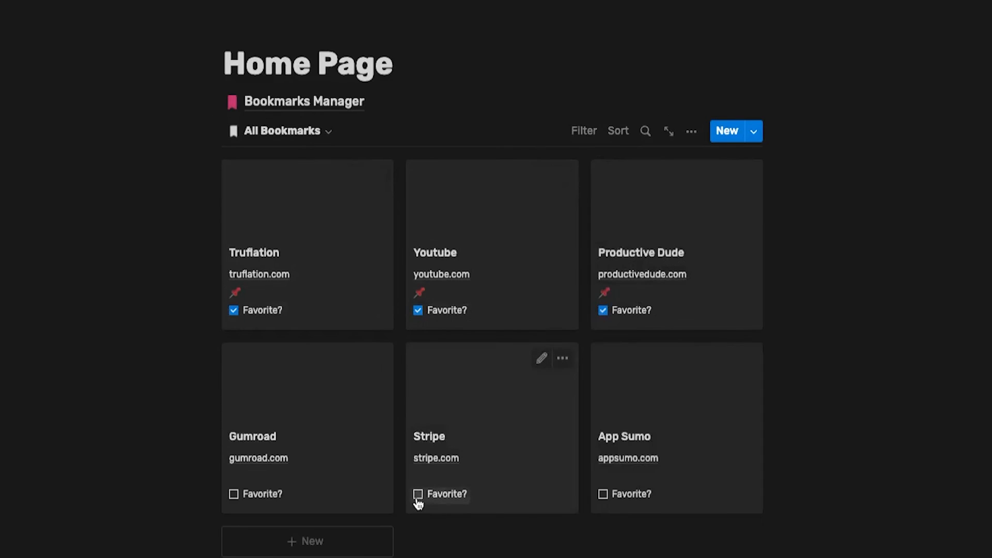
left_click(417, 494)
left_click(602, 494)
Check which bookmarks the Pinned Bookmarks view contains and return to All Bookmarks
left_click(288, 135)
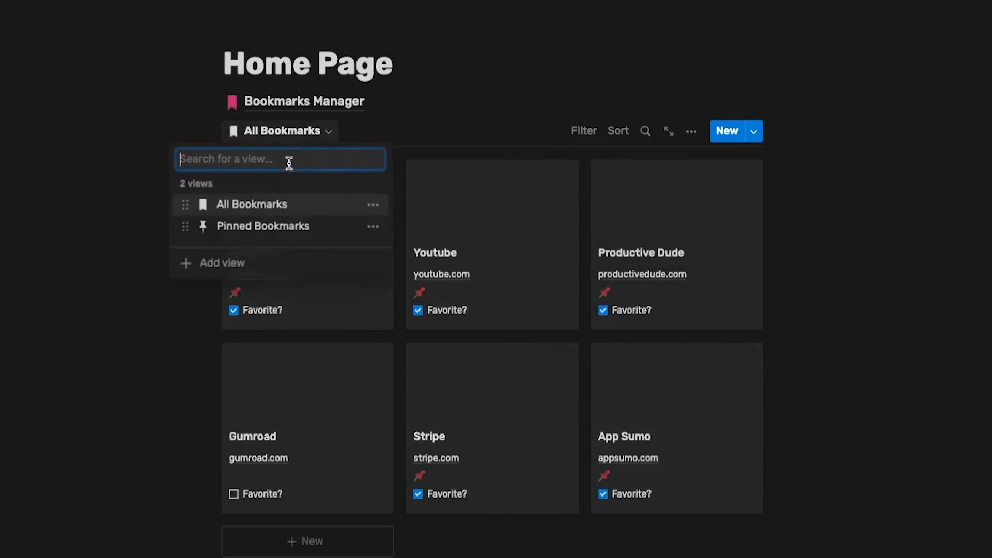
left_click(262, 228)
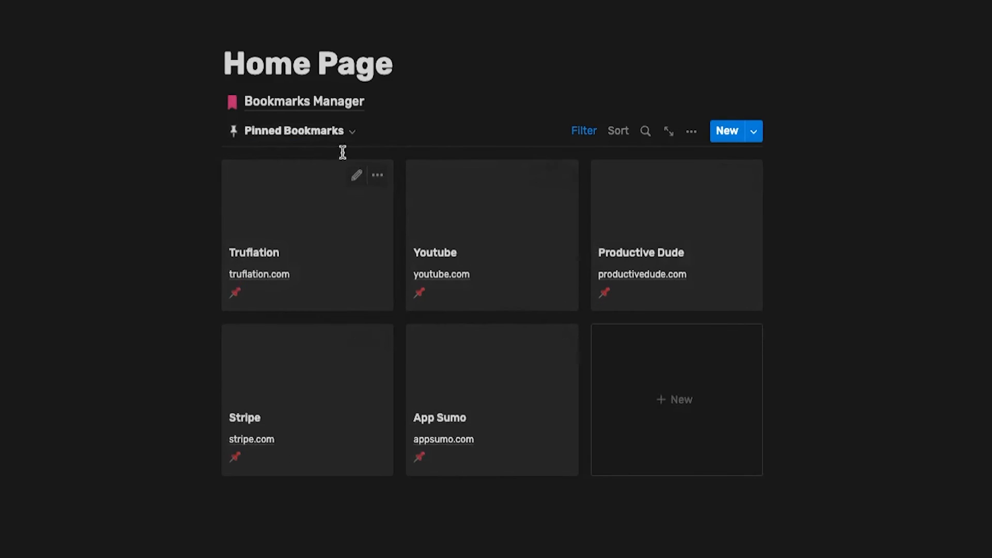
left_click(349, 135)
left_click(256, 201)
Untick Favorite? on the Youtube, Productive Dude, App Sumo and Stripe cards
left_click(418, 310)
left_click(603, 310)
left_click(602, 494)
left_click(418, 494)
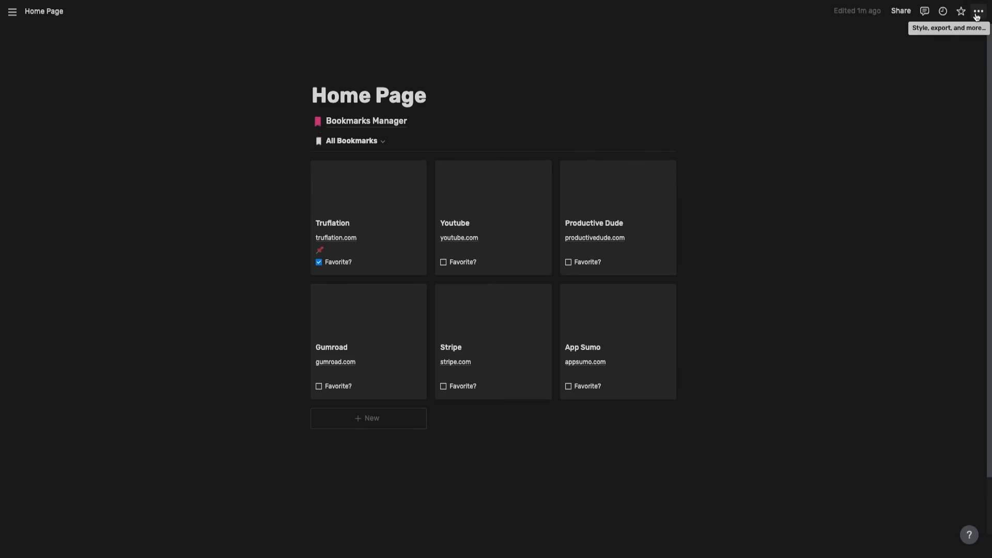
Set the Home Page to full width and place the Pinned Bookmarks view ahead of All Bookmarks
left_click(976, 13)
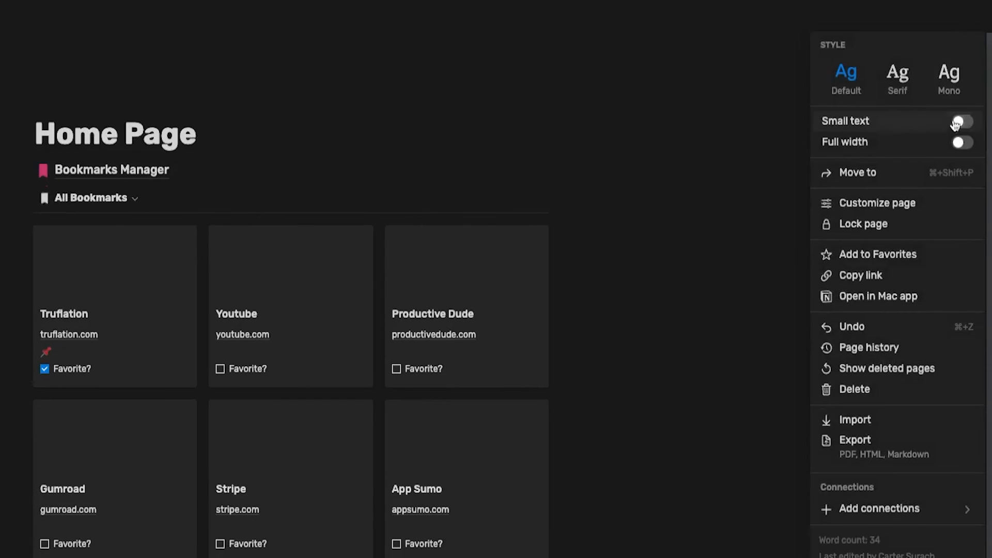
left_click(961, 143)
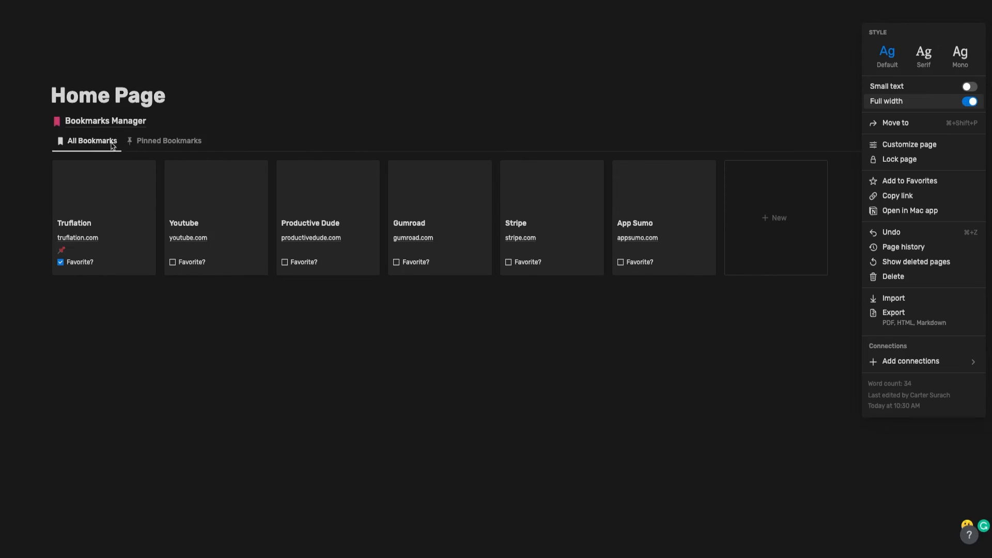
left_click(149, 144)
left_click_drag(159, 140, 95, 148)
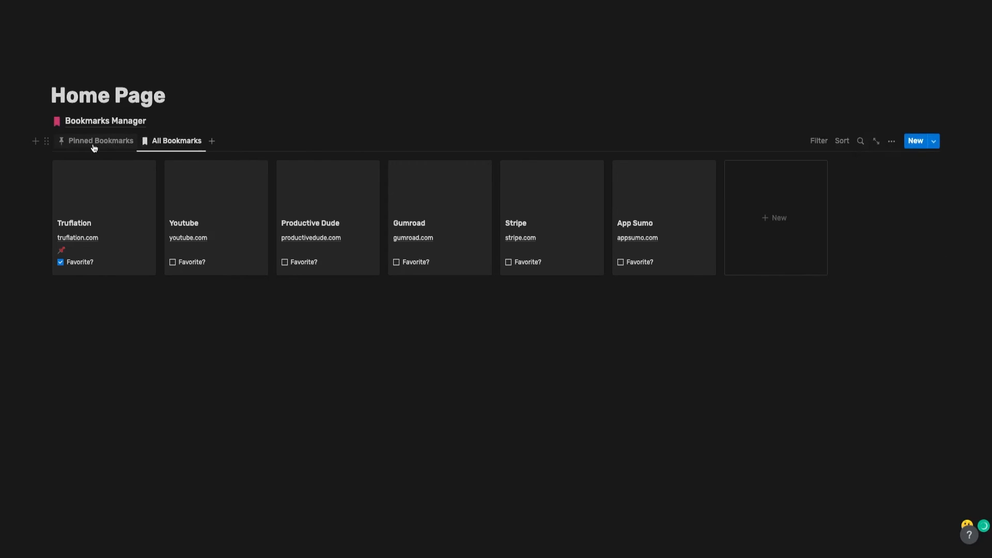
left_click(98, 147)
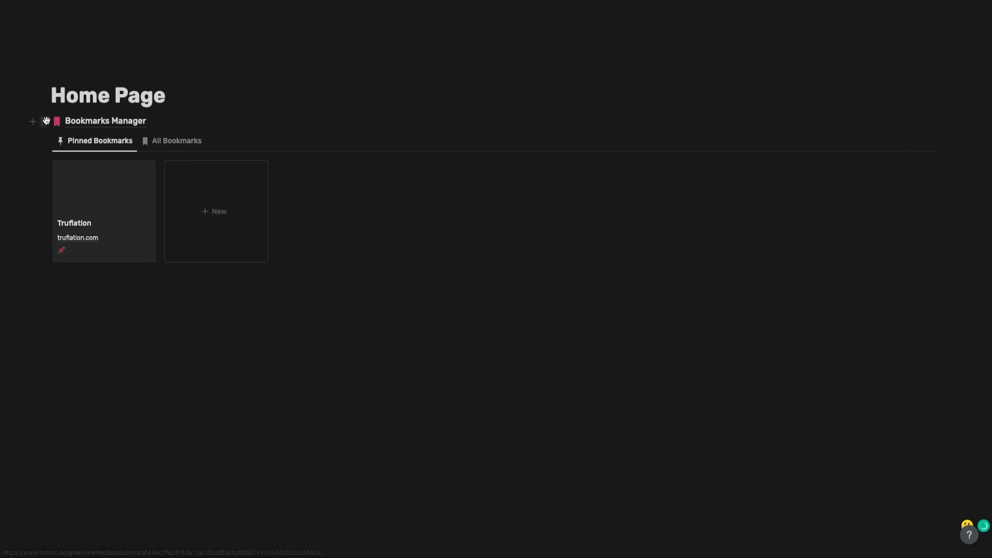
Move the Bookmarks Manager page from the Home Page to Private and check both views of the linked database
left_click_drag(44, 121, 46, 229)
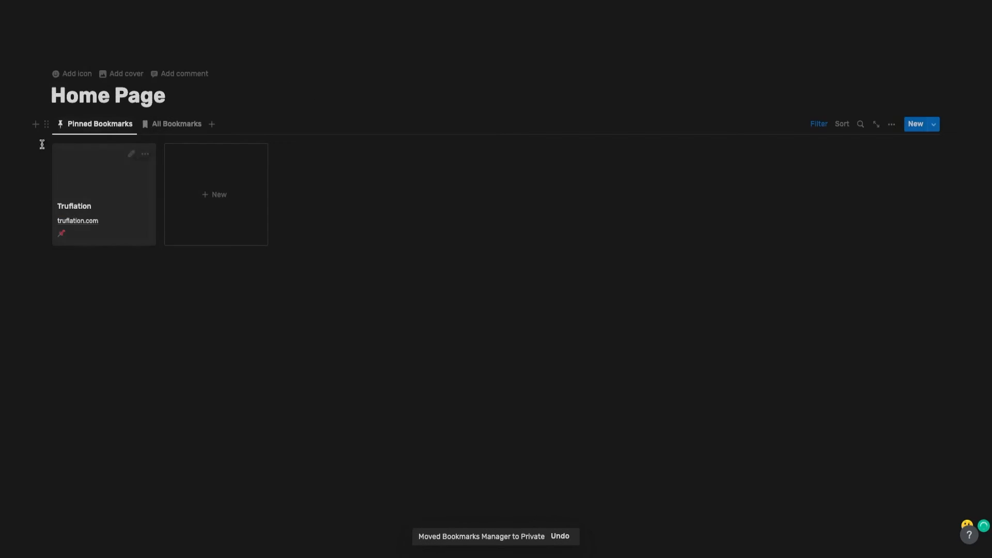
left_click(160, 124)
left_click(114, 127)
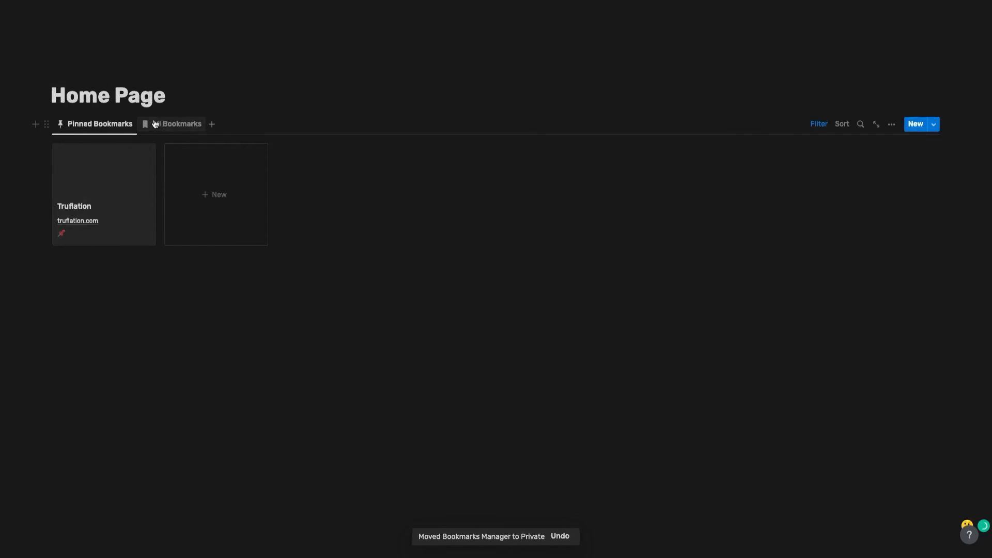
left_click(157, 124)
left_click(87, 124)
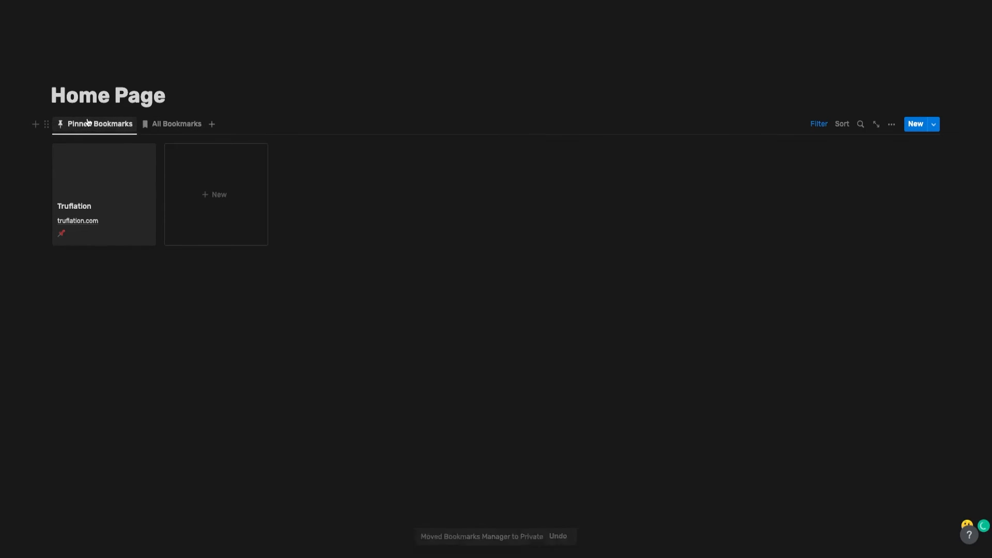
Add a cover to the Truflation bookmark, using an Unsplash image of stock charts found by searching "chart"
left_click(101, 179)
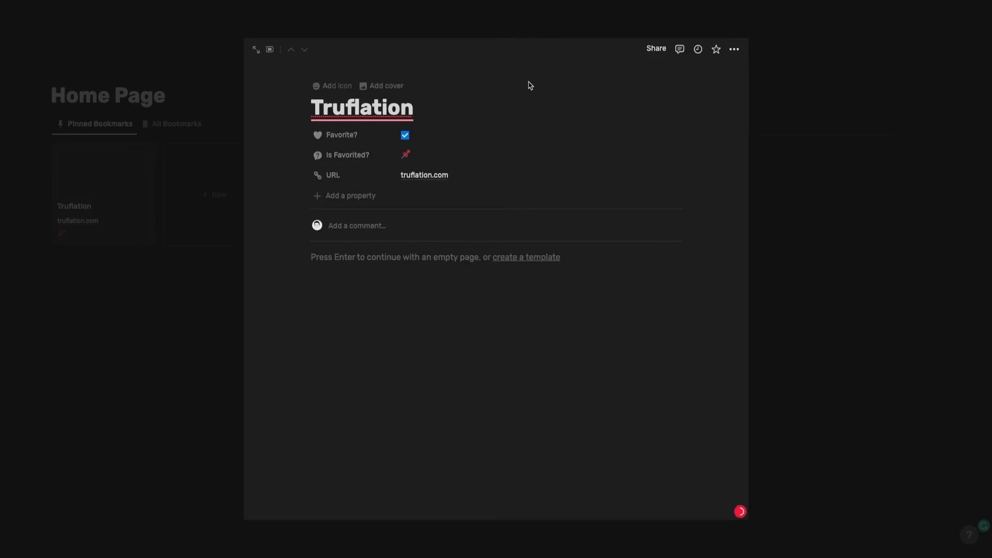
left_click(383, 85)
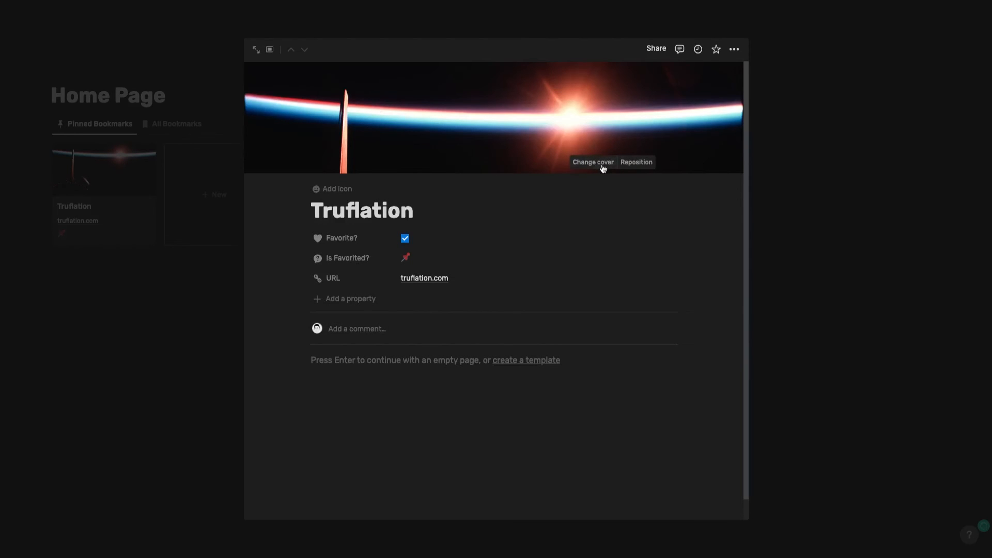
left_click(602, 168)
left_click(557, 184)
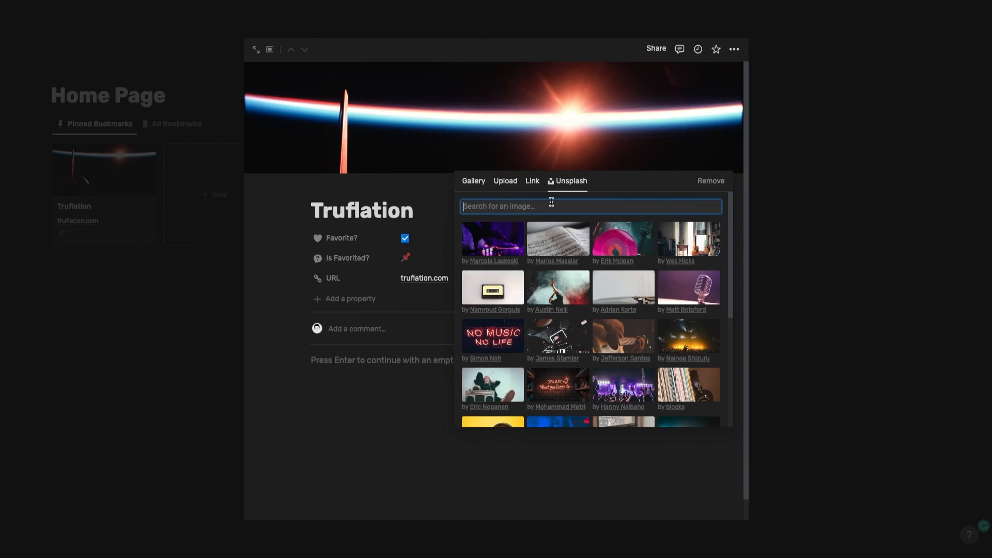
type("chart")
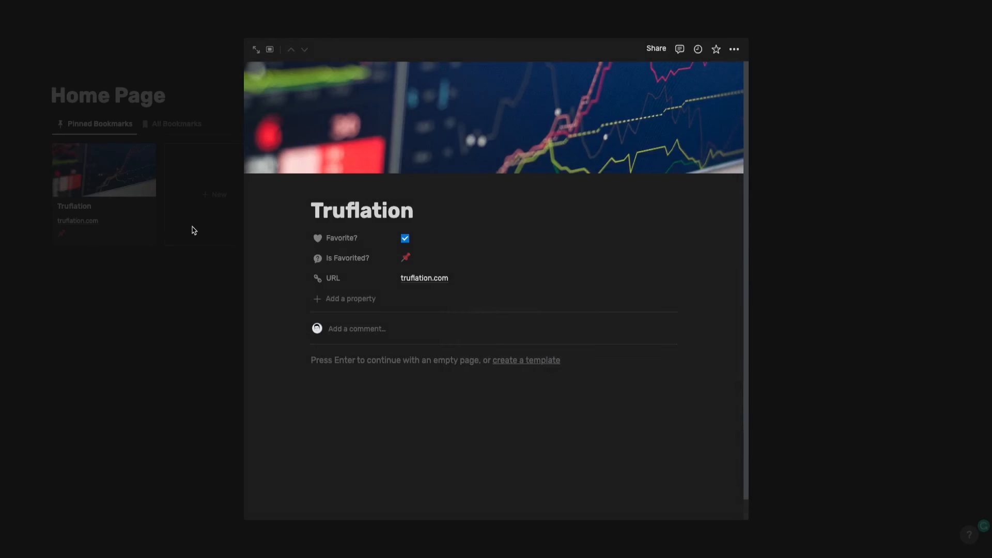
left_click(193, 230)
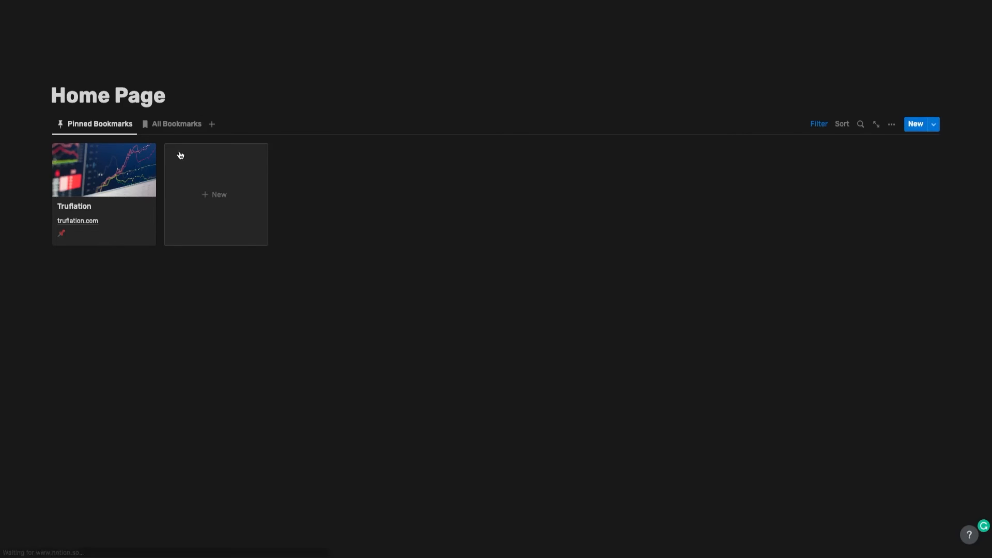
From the All Bookmarks view, open the Youtube bookmark and add a cover to it
left_click(175, 124)
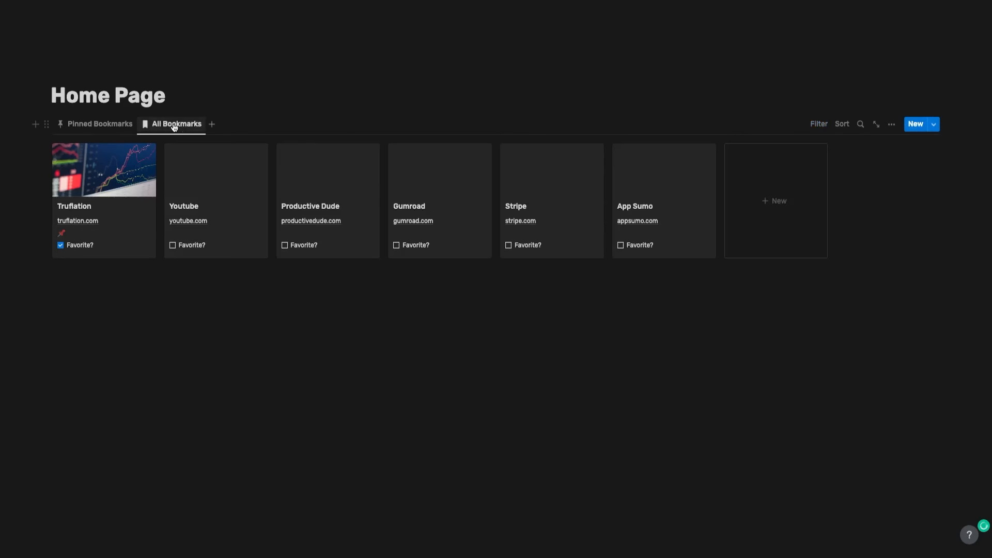
left_click(219, 174)
left_click(383, 91)
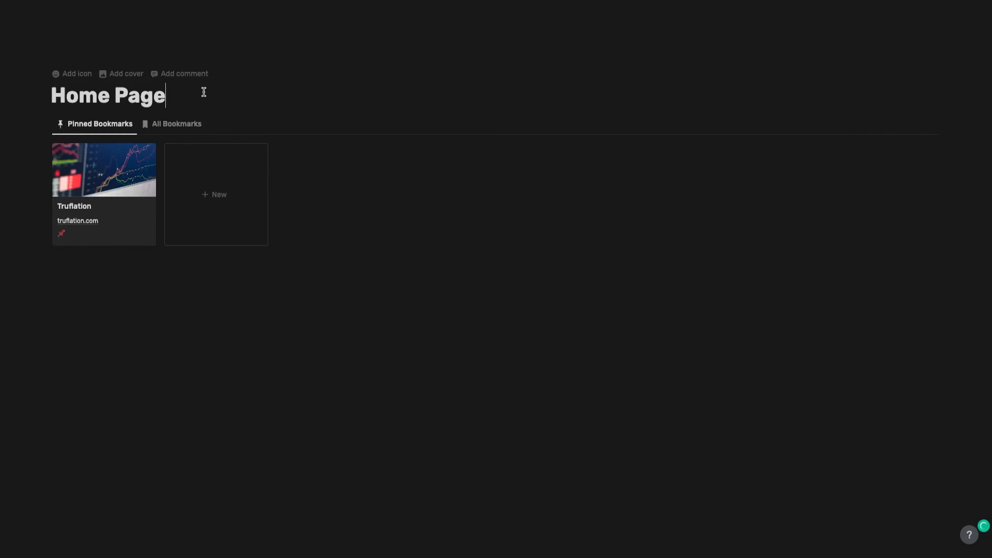
Insert a callout reading "Bookmarks" directly below the Home Page title and give it a bookmark icon
key("Return")
type("/callout")
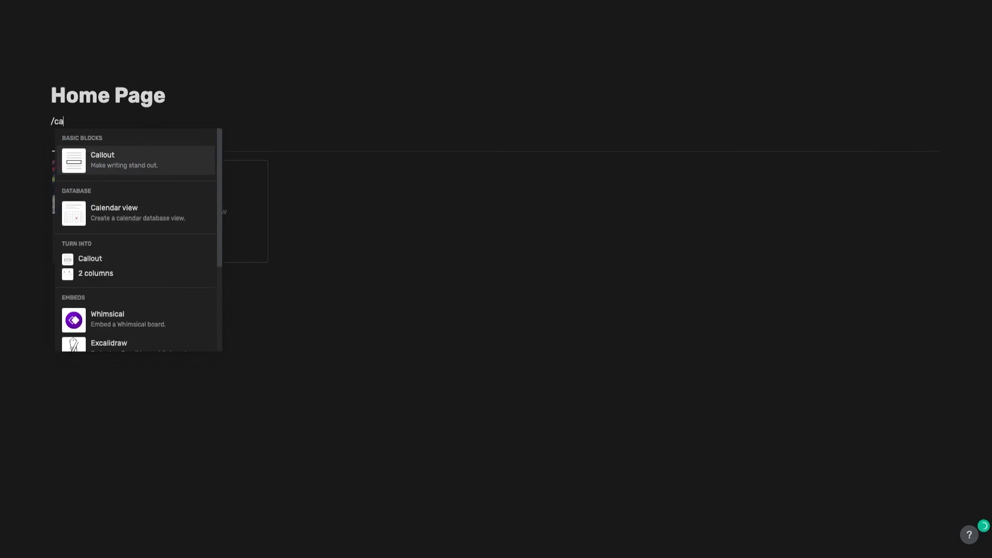
key("Return")
type("Bookmarks")
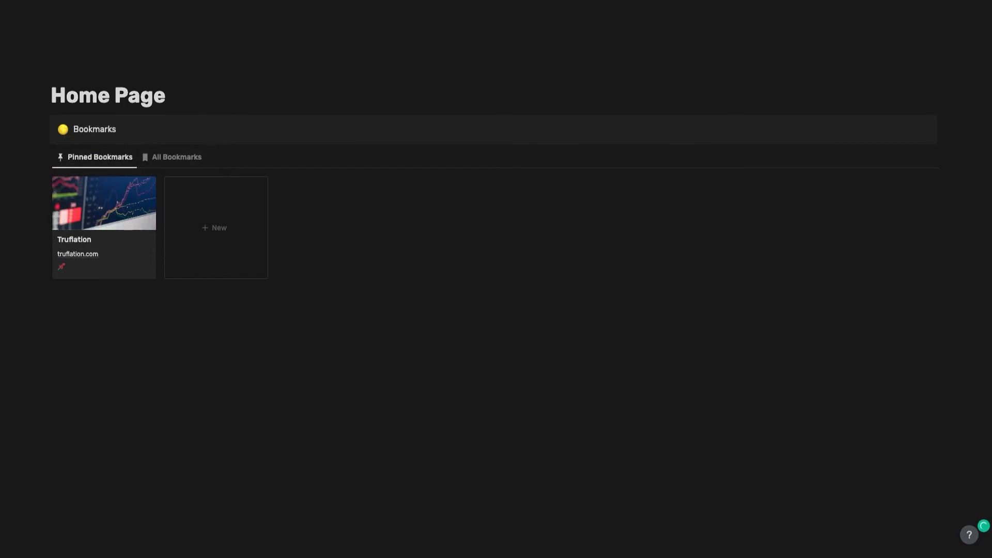
left_click(63, 129)
left_click(54, 150)
left_click(87, 214)
left_click(52, 232)
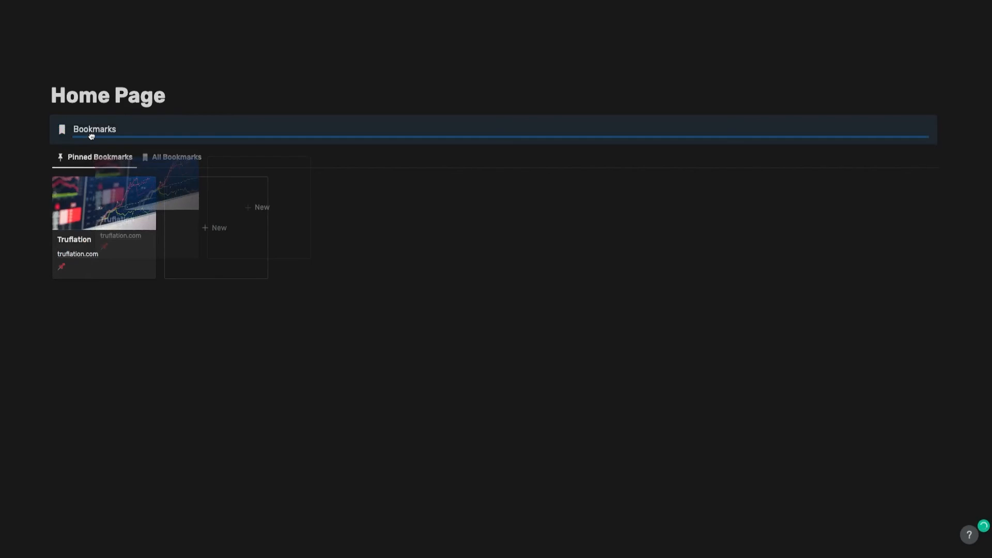
Move the linked bookmarks database inside the callout and make the callout's "Bookmarks" text bold
left_click_drag(122, 135, 73, 129)
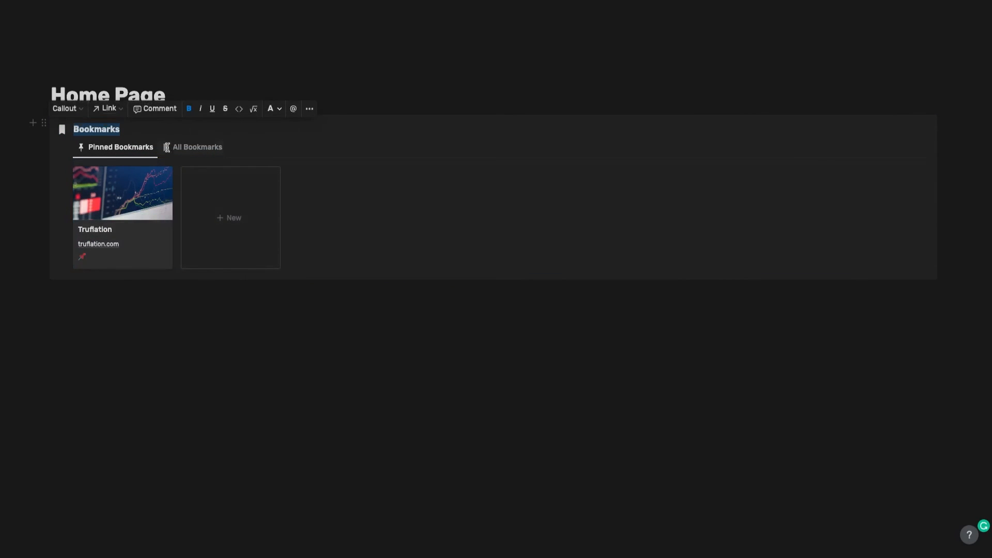
left_click(168, 396)
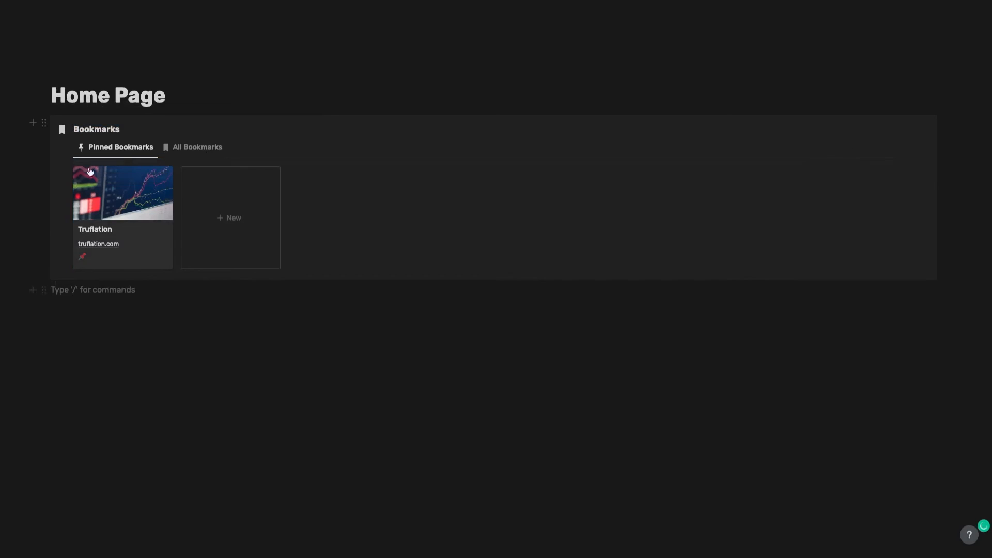